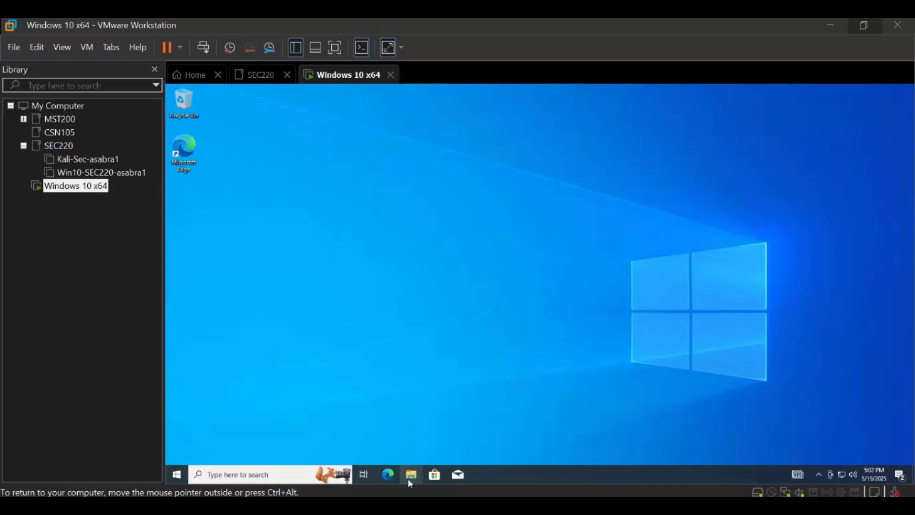
- Check the capacity and free space of Local Disk (C:) under This PC in File Explorer
left_click(409, 482)
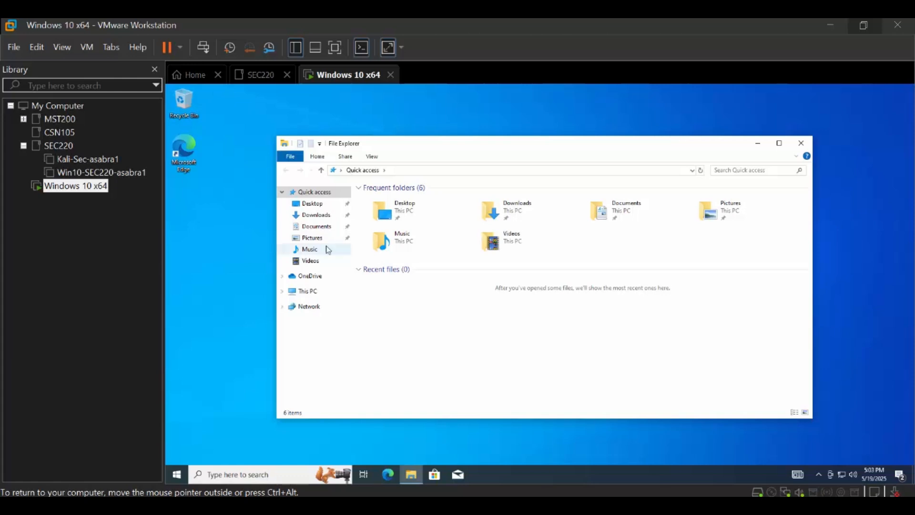
left_click(316, 296)
left_click(433, 299)
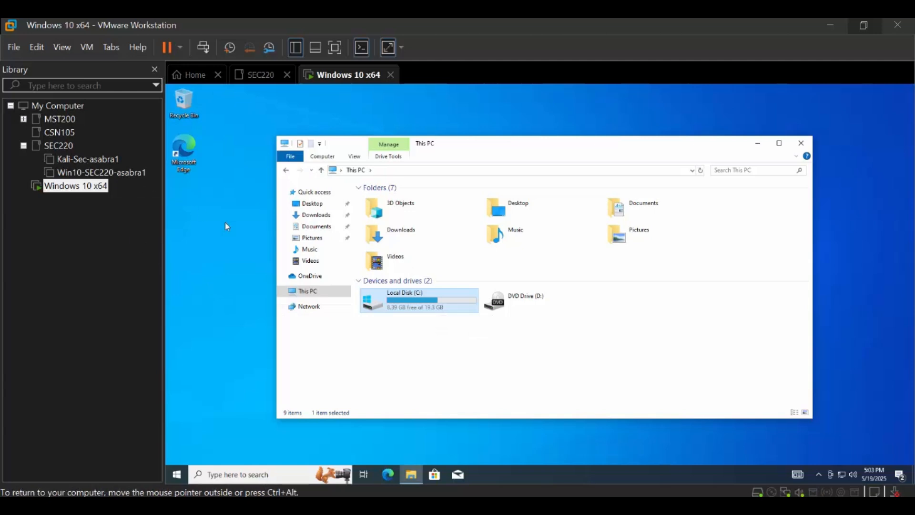
- Shut down the guest Windows 10 system from within the virtual machine
left_click(176, 474)
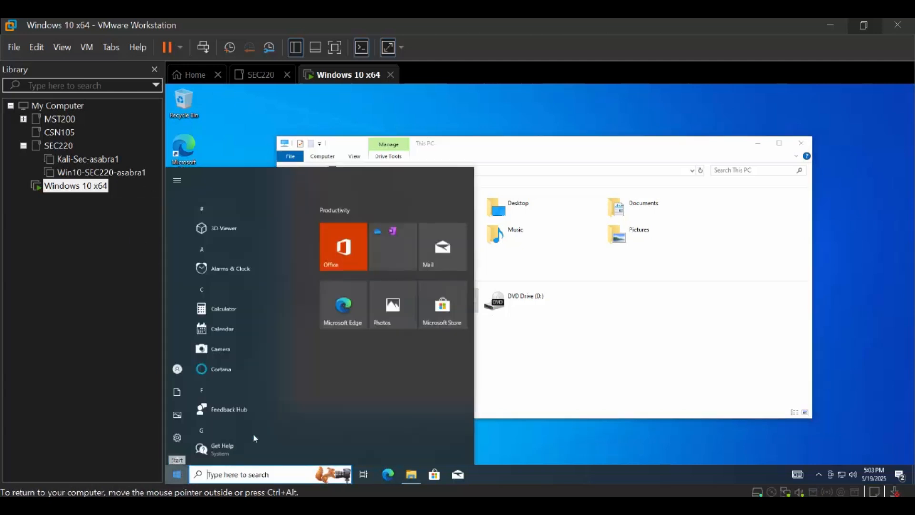
left_click(175, 455)
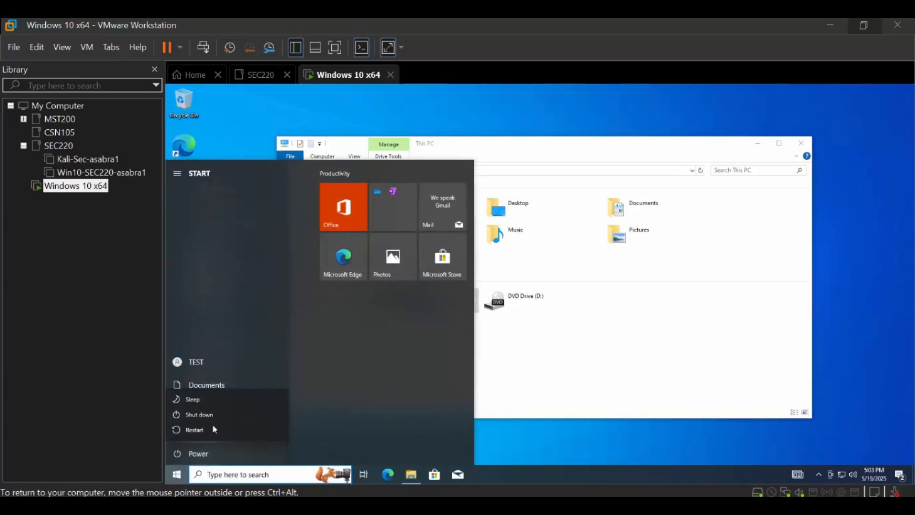
left_click(226, 416)
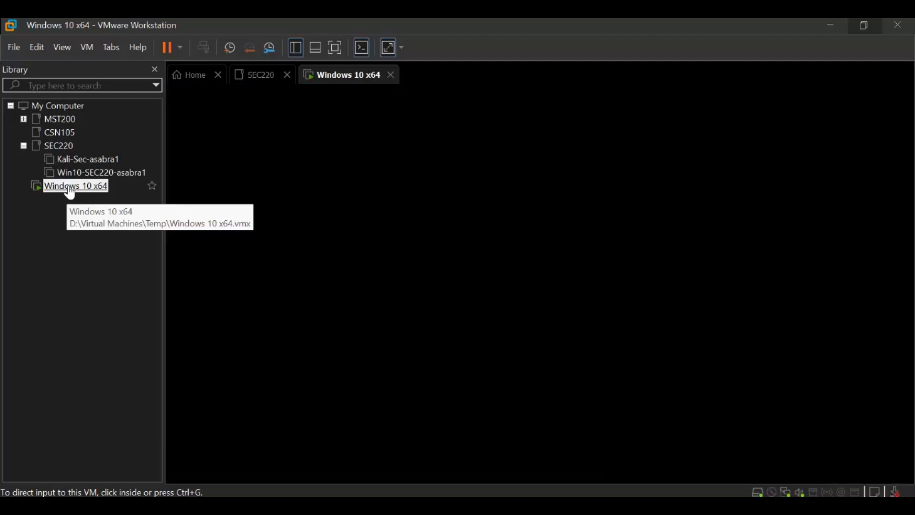
- Expand the Windows 10 x64 virtual machine's NVMe hard disk to a maximum size of 40 GB and save the machine settings
right_click(69, 187)
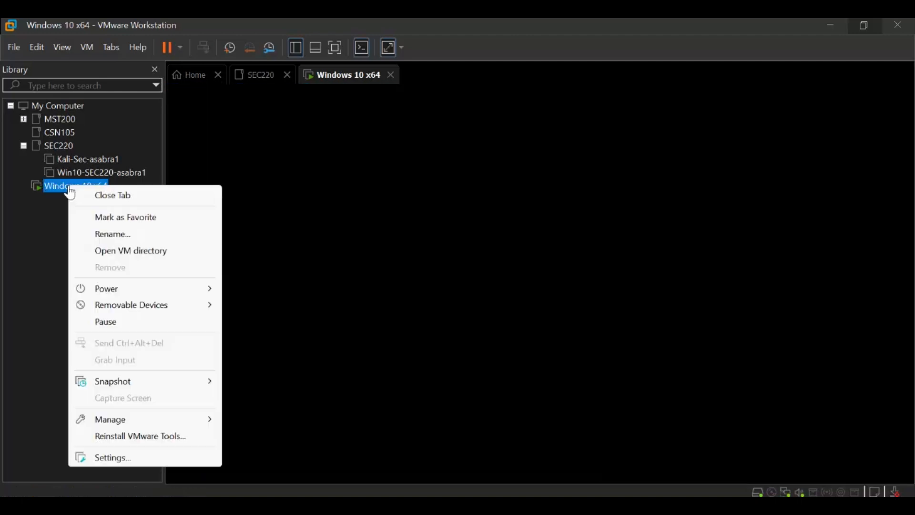
left_click(149, 459)
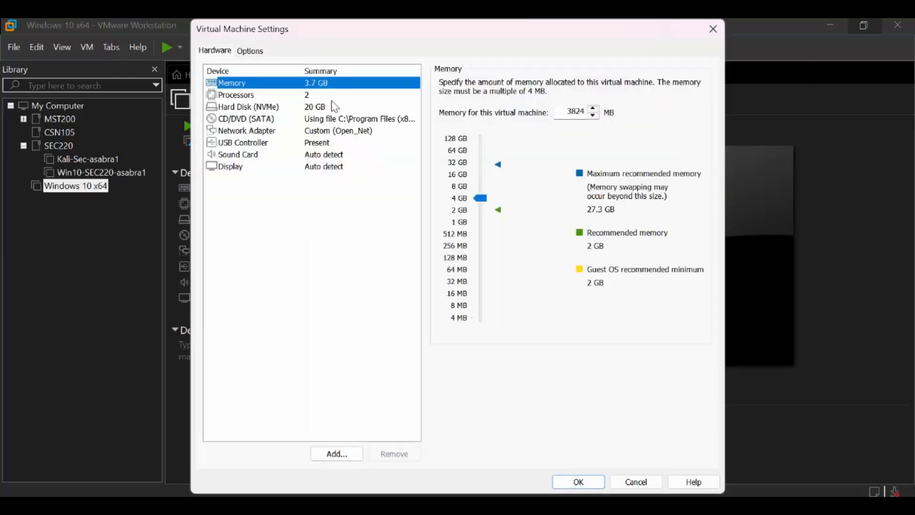
left_click(334, 94)
left_click(337, 118)
left_click(343, 106)
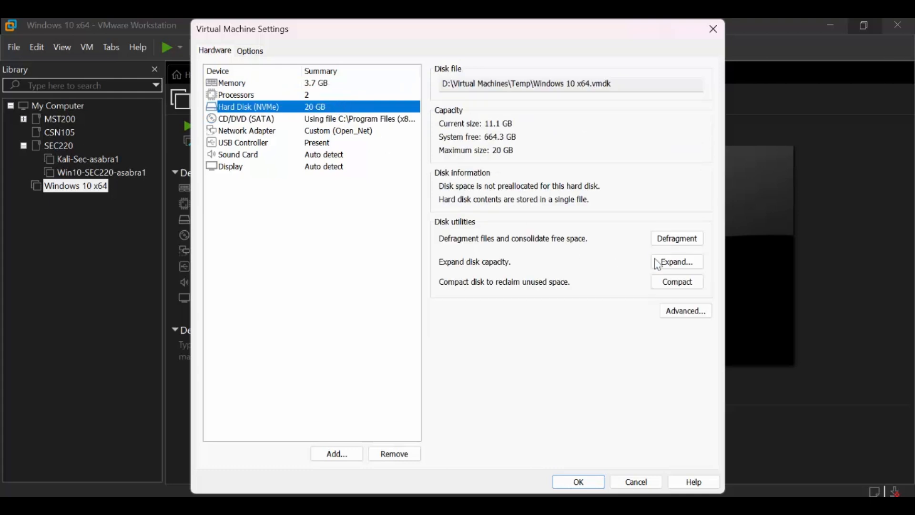
left_click(668, 265)
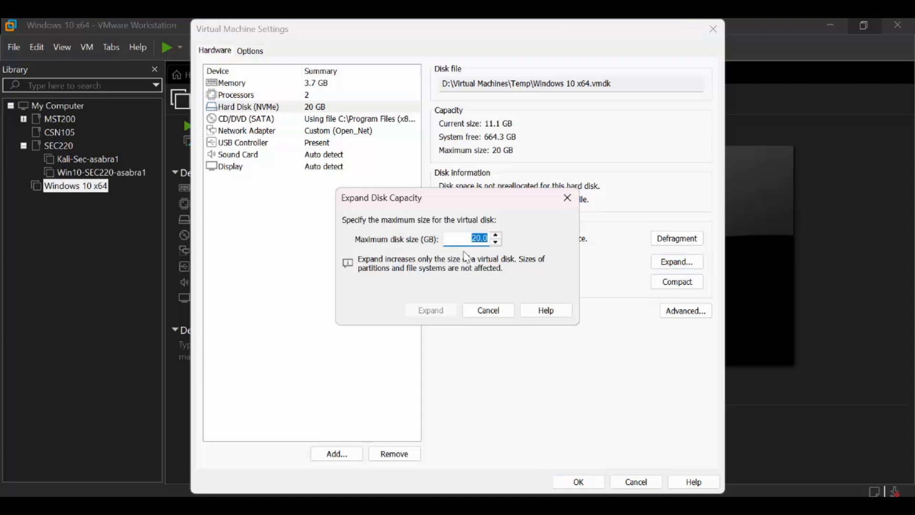
type("40")
left_click(446, 313)
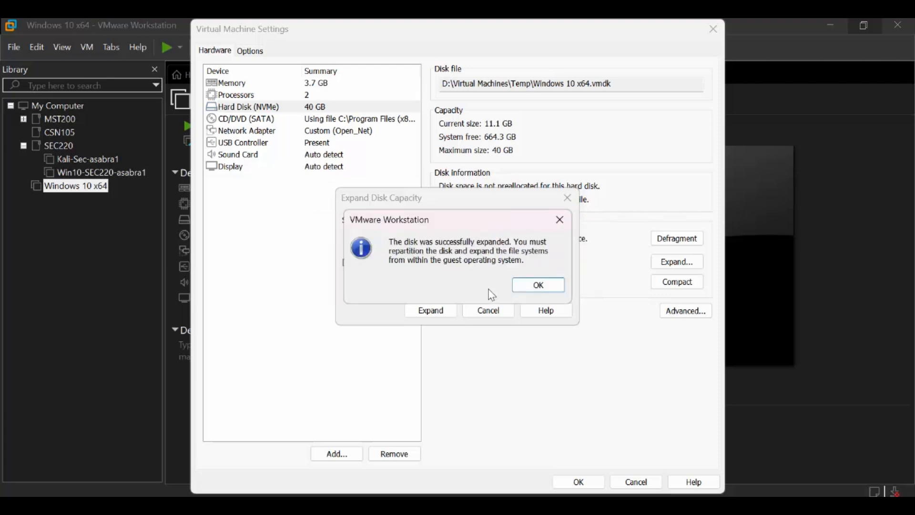
left_click(537, 289)
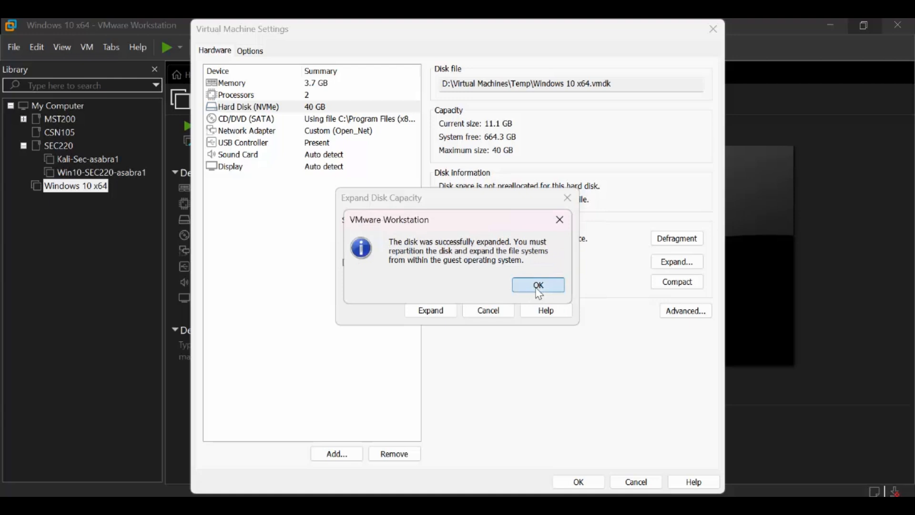
left_click(594, 484)
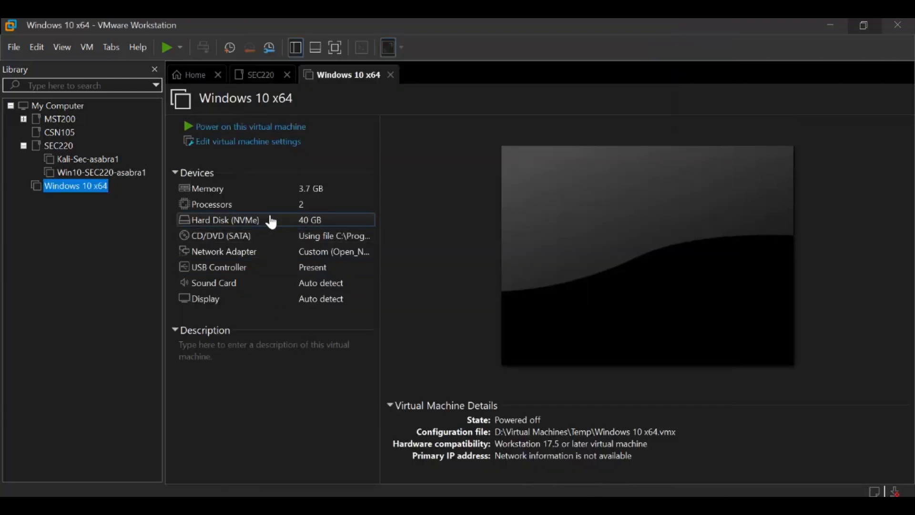
- Power on the Windows 10 x64 virtual machine and go into its desktop
left_click(278, 127)
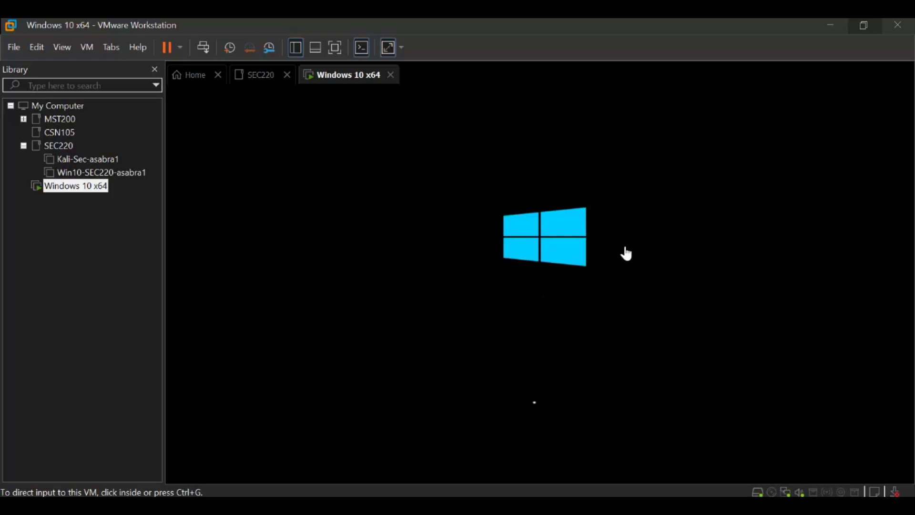
left_click(526, 257)
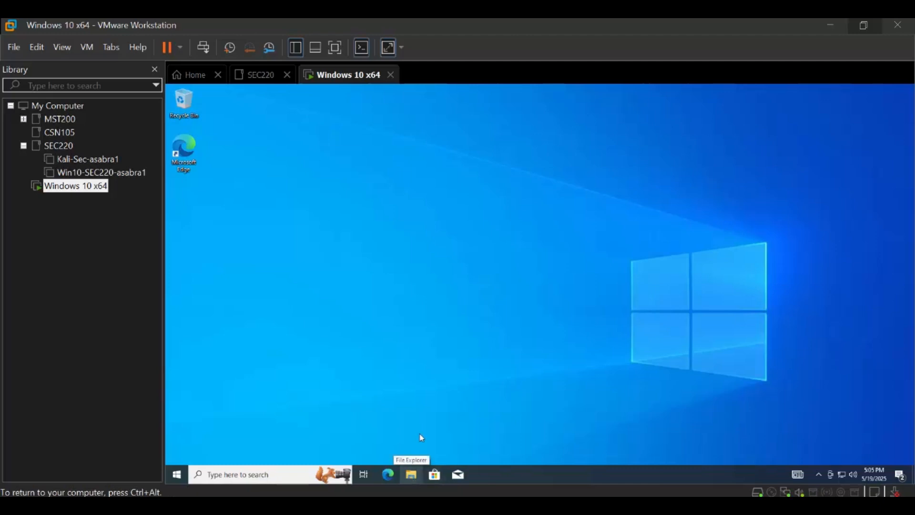
- Recheck the Local Disk (C:) capacity under This PC in the restarted guest system
left_click(409, 476)
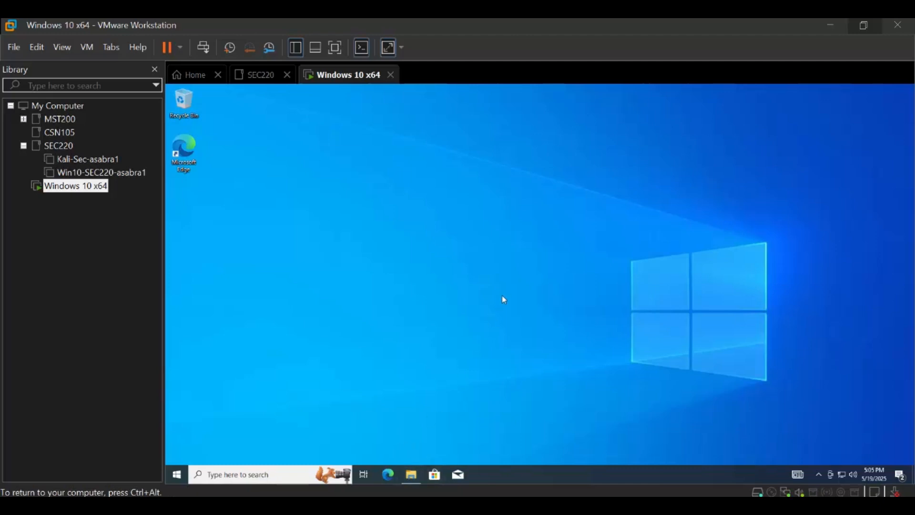
left_click(319, 295)
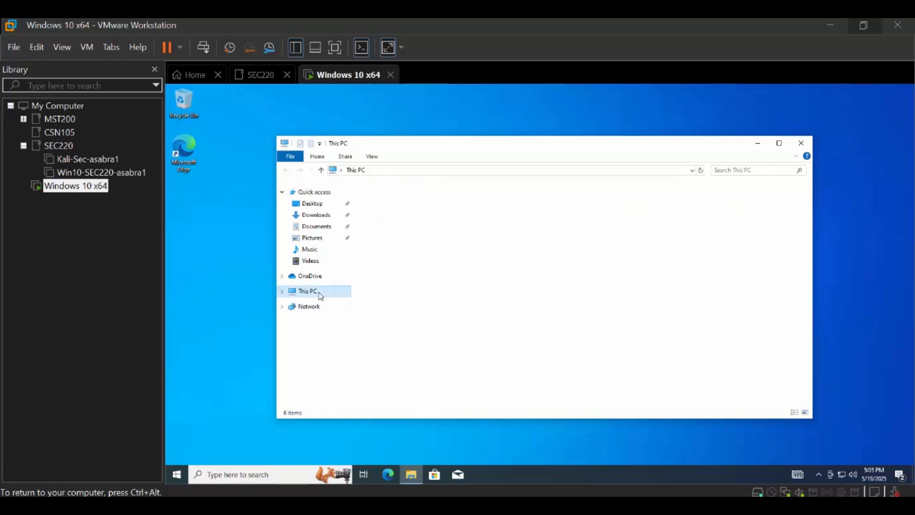
left_click(412, 299)
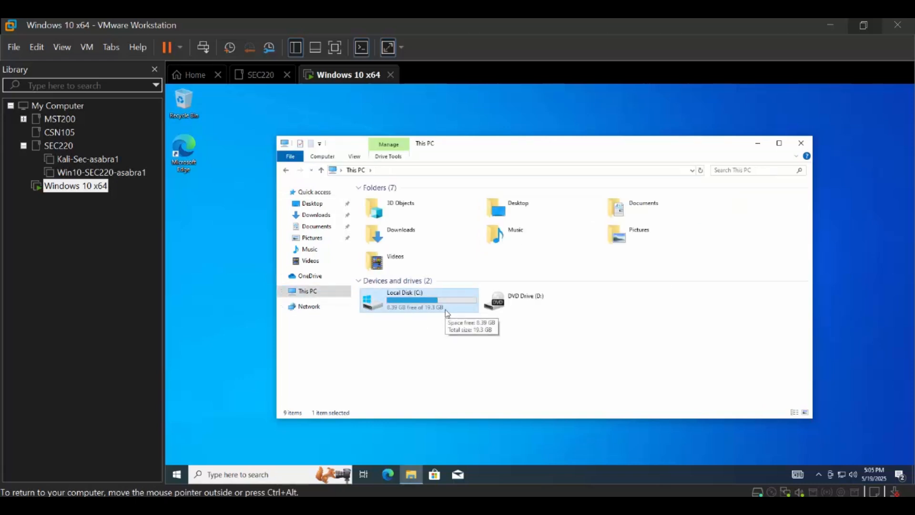
- Open Microsoft Edge in the guest and complete its first-run setup without signing in to sync data
left_click(205, 263)
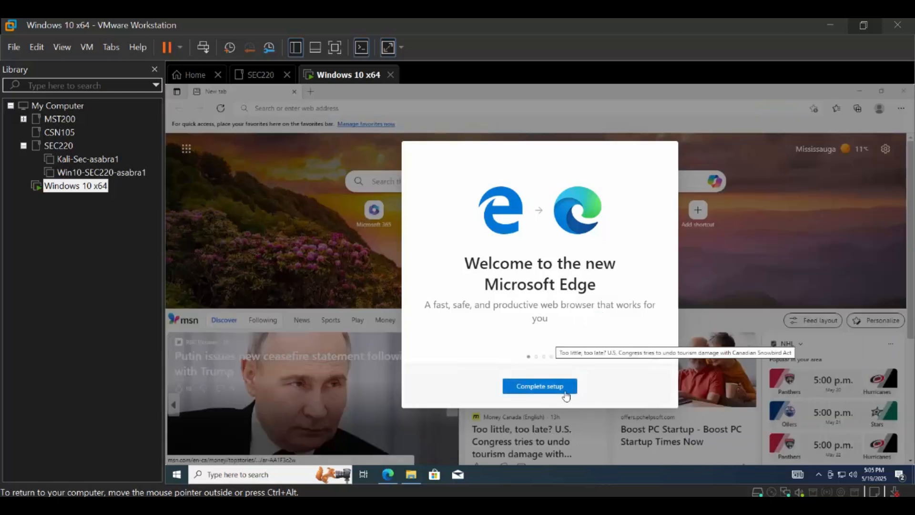
left_click(563, 392)
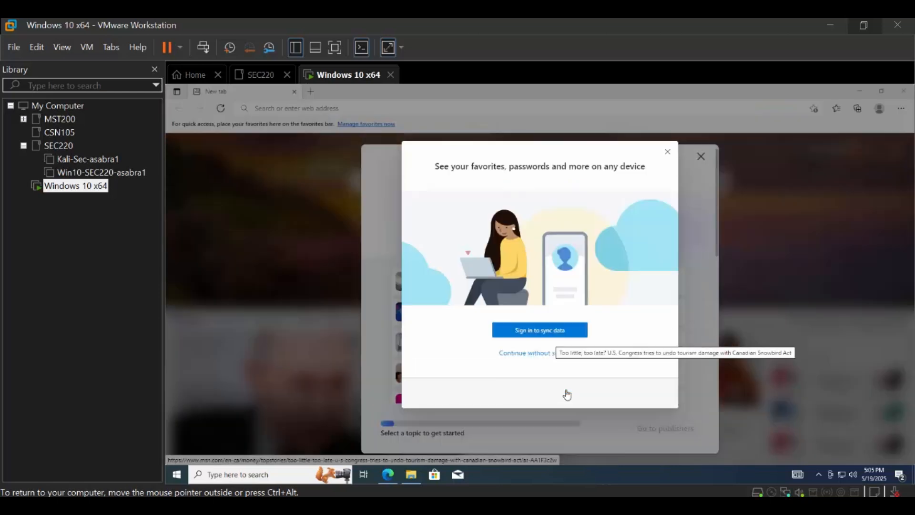
left_click(537, 355)
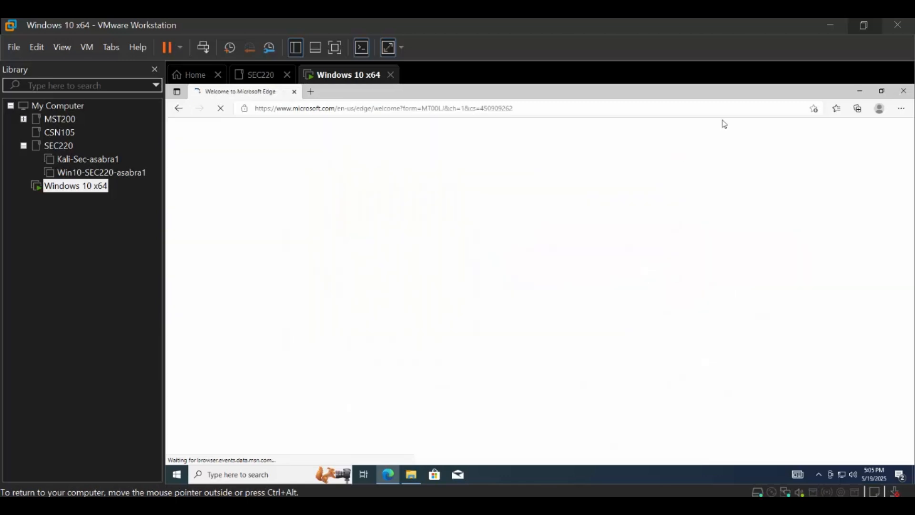
- Search the web for "mini tool partition windows 10 free"
left_click(578, 113)
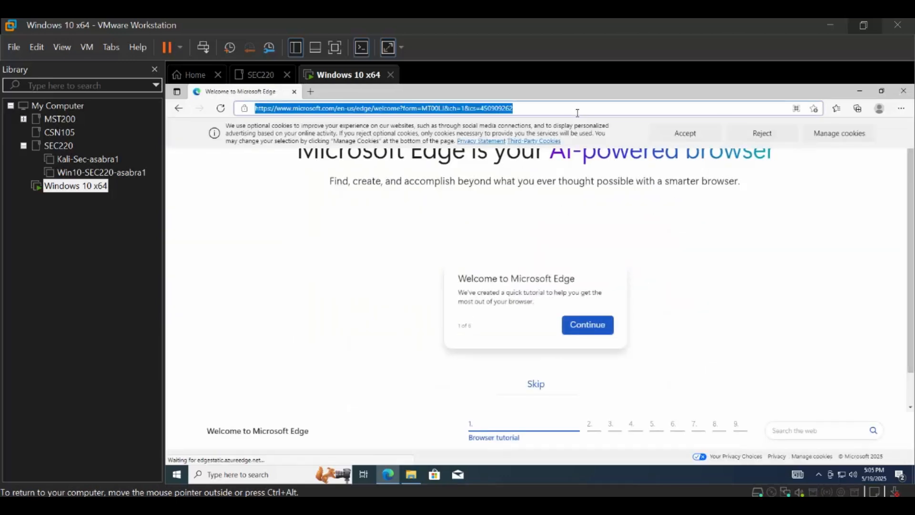
type("minit")
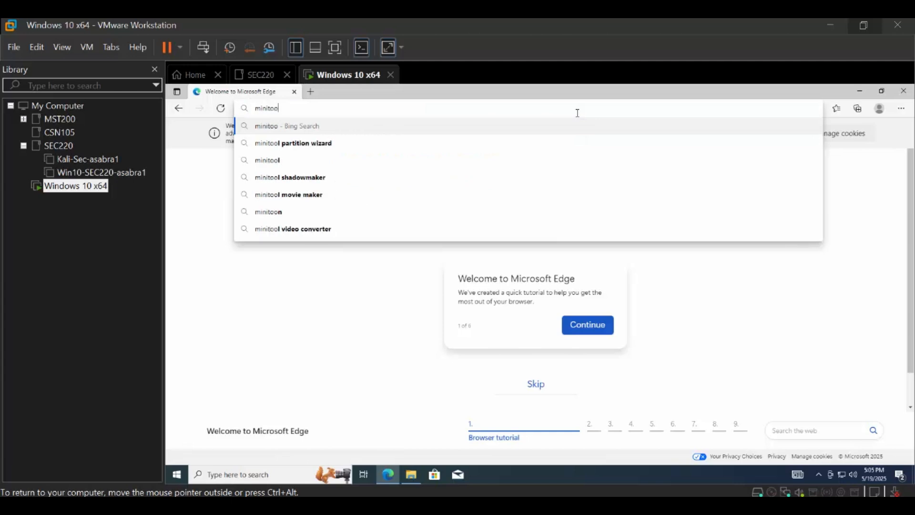
key("BackSpace")
key("BackSpace")
type("i tool")
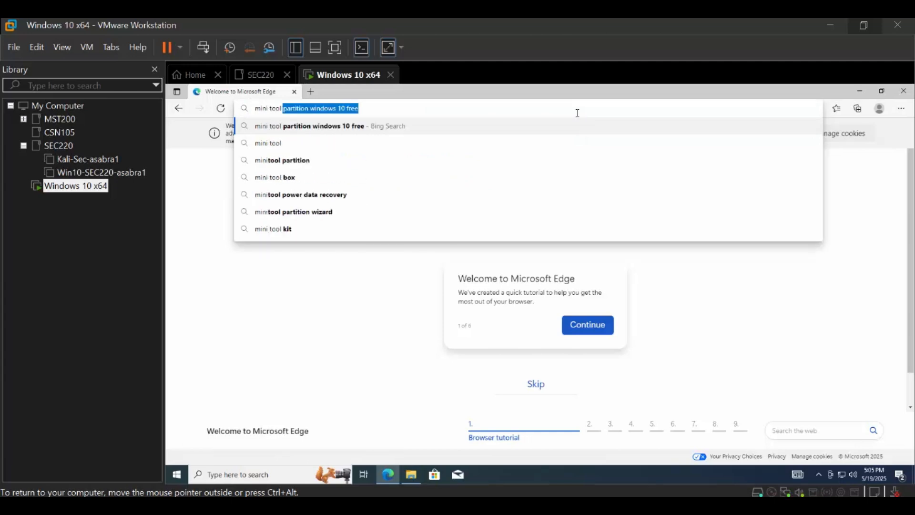
key("Return")
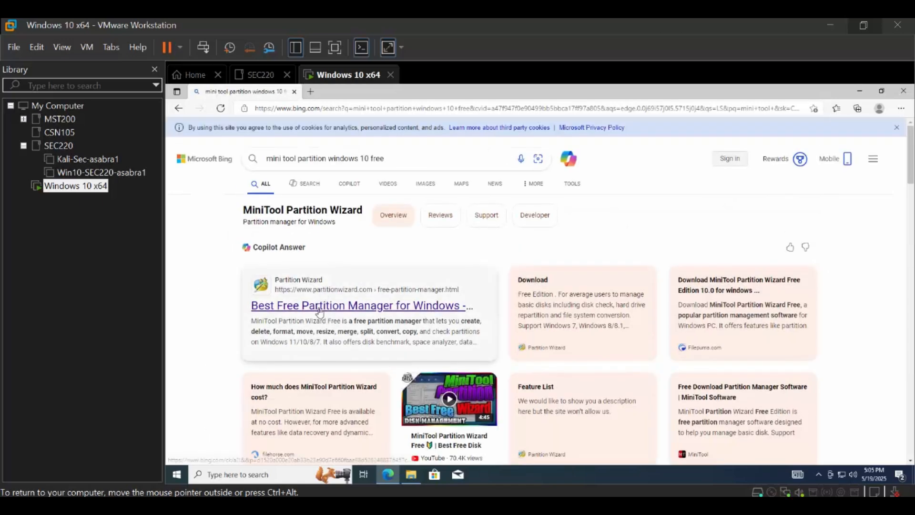
- Open the Best Free Partition Manager result on partitionwizard.com and download the Free Edition of MiniTool Partition Wizard
left_click(321, 308)
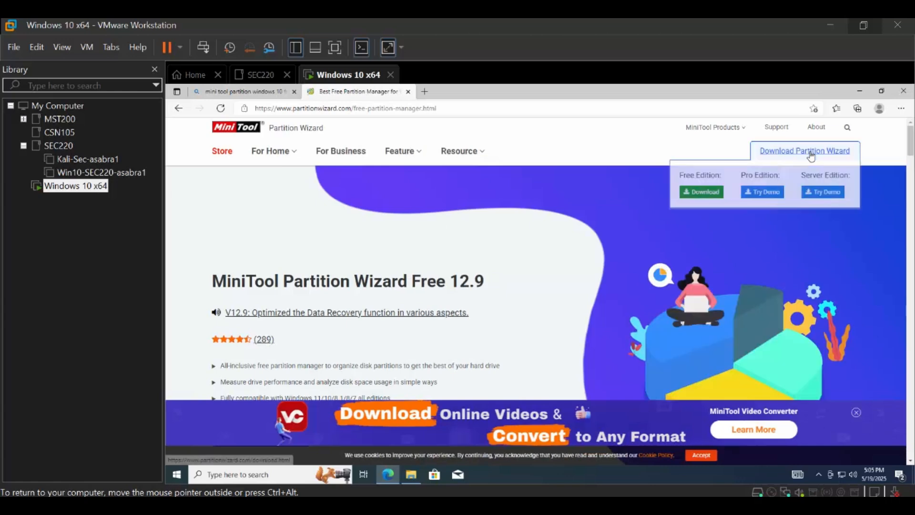
left_click(811, 153)
left_click(701, 188)
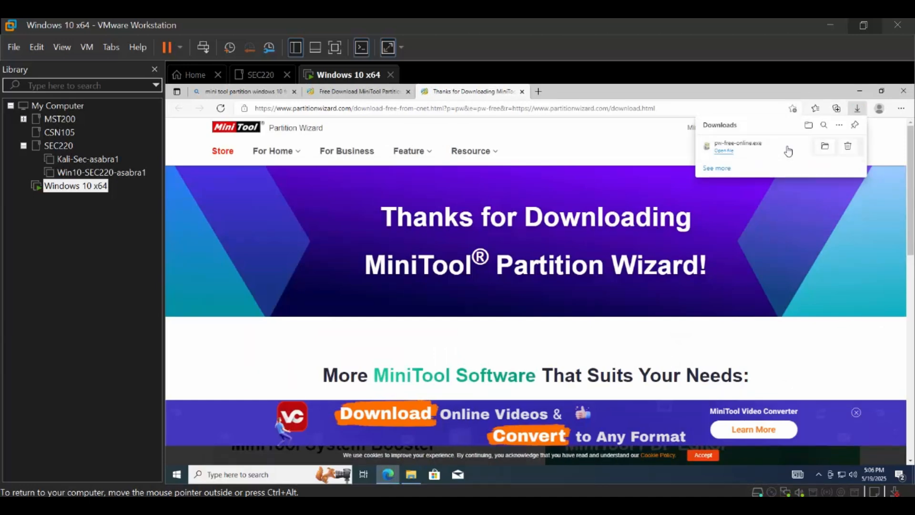
- Run pw-free-online.exe with administrator approval and install the free edition in English to the default MiniTool Partition Wizard 12 folder
left_click(789, 151)
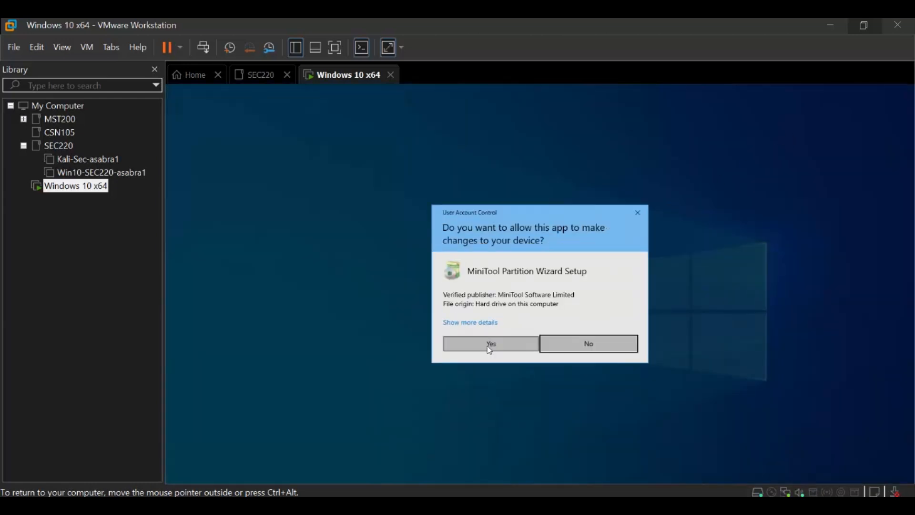
left_click(488, 346)
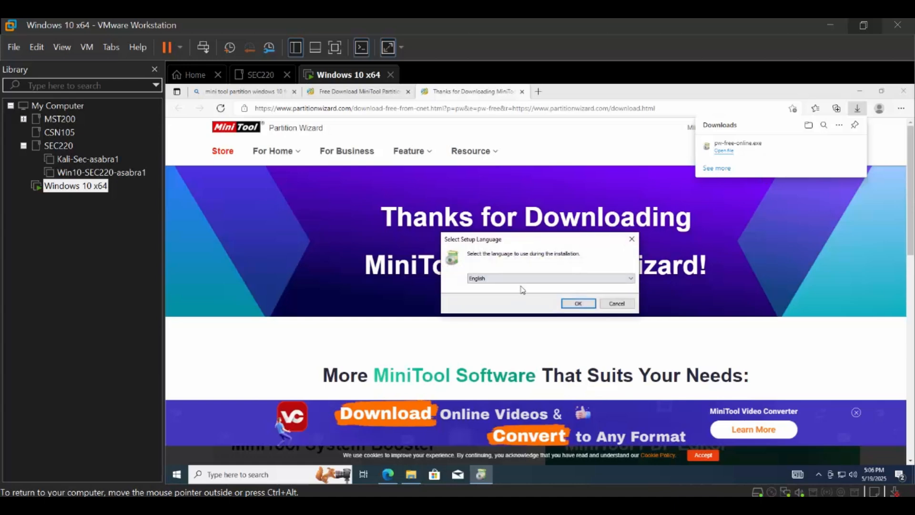
left_click(585, 303)
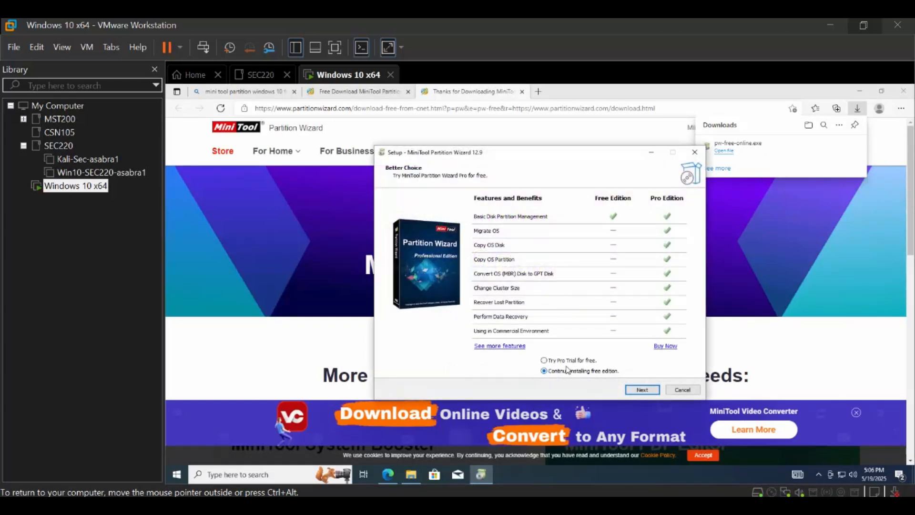
left_click(641, 390)
left_click(642, 389)
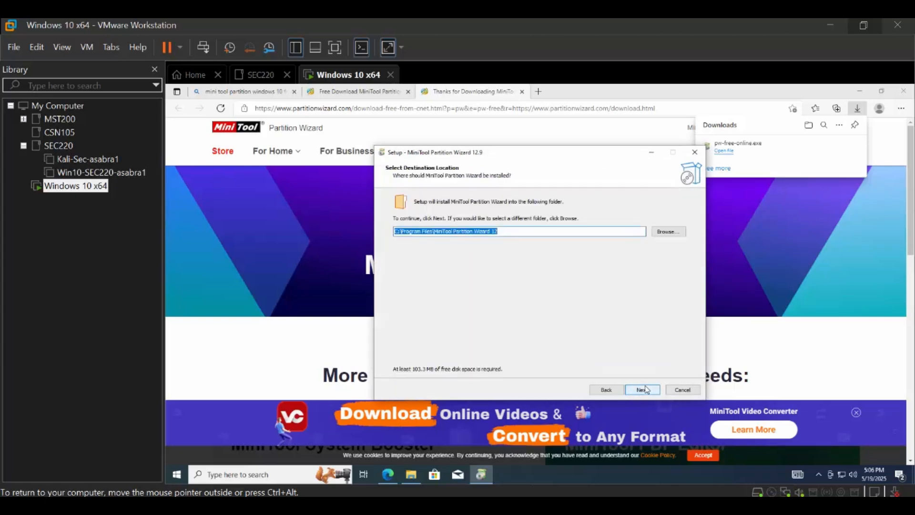
left_click(645, 390)
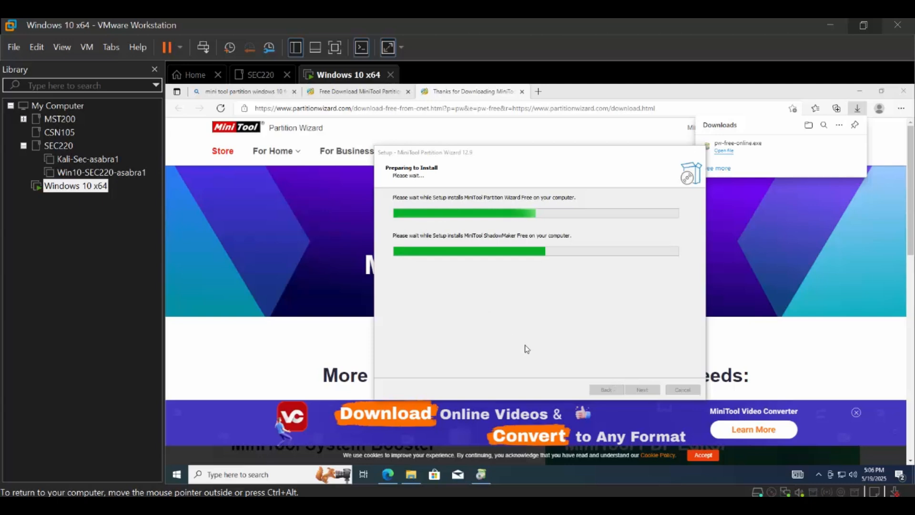
- Open Disk Management in the guest system while the installation runs
left_click(293, 475)
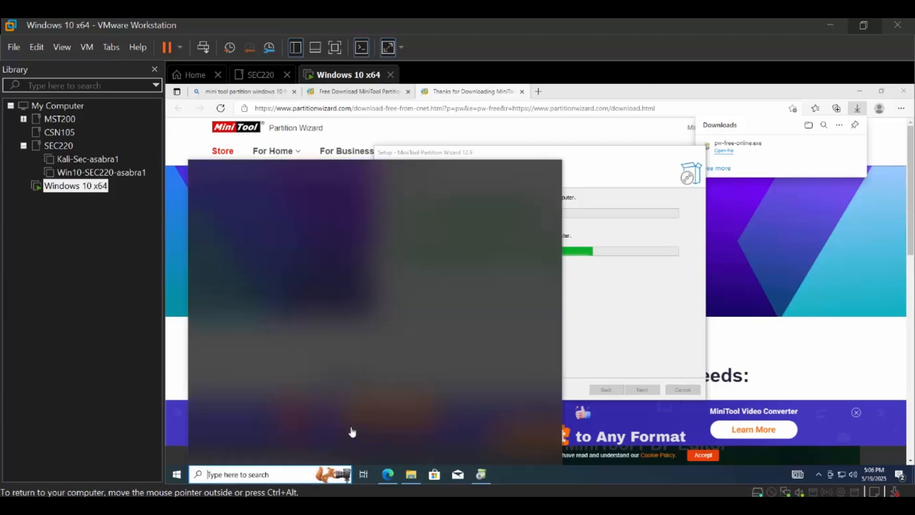
left_click(672, 328)
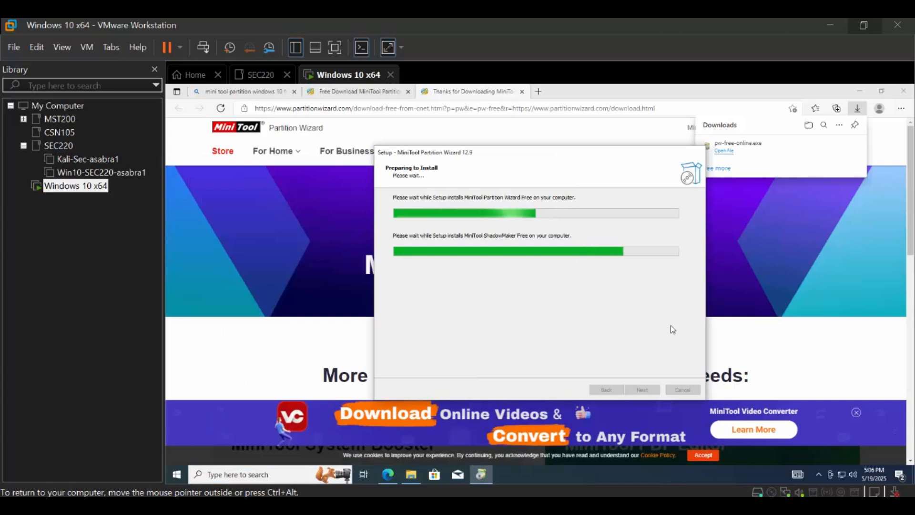
key("super+x")
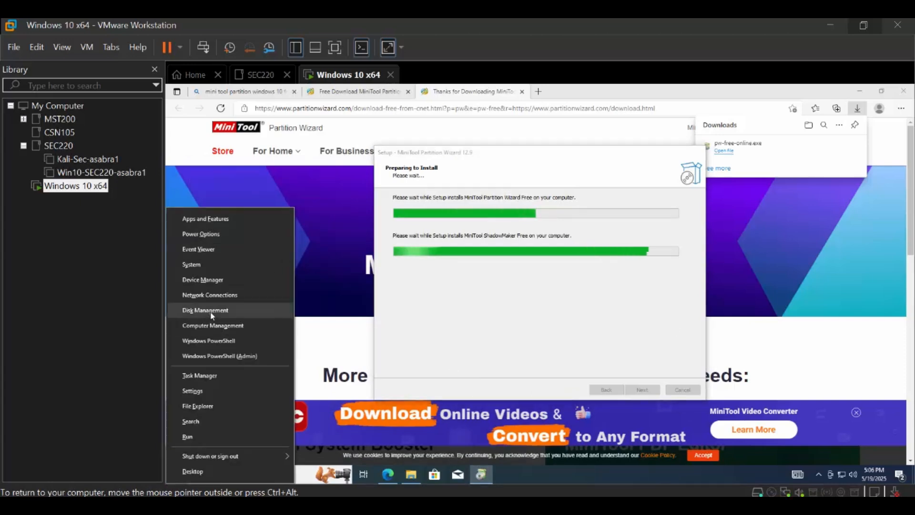
left_click(205, 310)
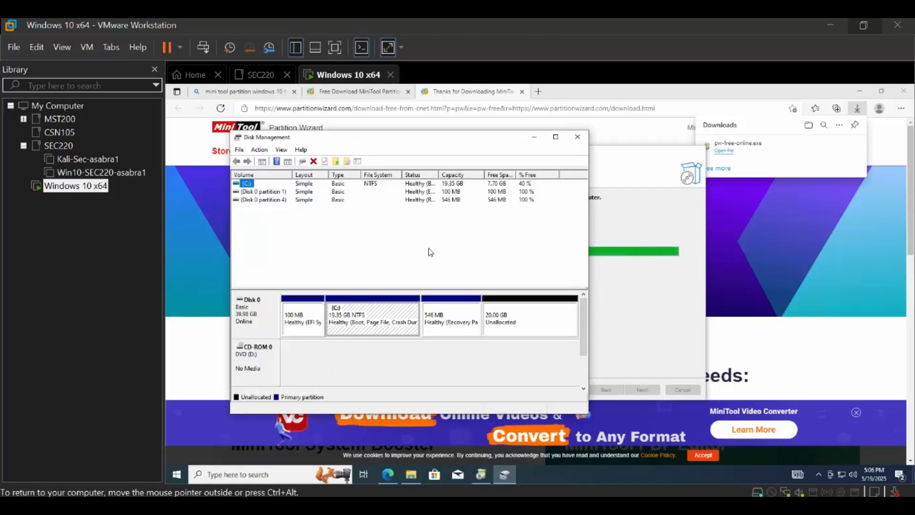
- Examine the volume operations offered for the C: partition and the unallocated space on Disk 0 in Disk Management
left_click(518, 323)
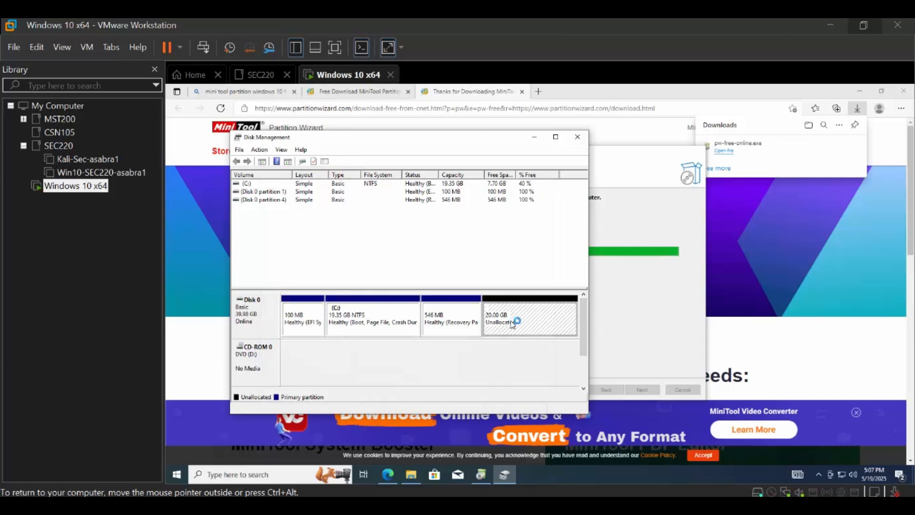
left_click(392, 315)
right_click(394, 314)
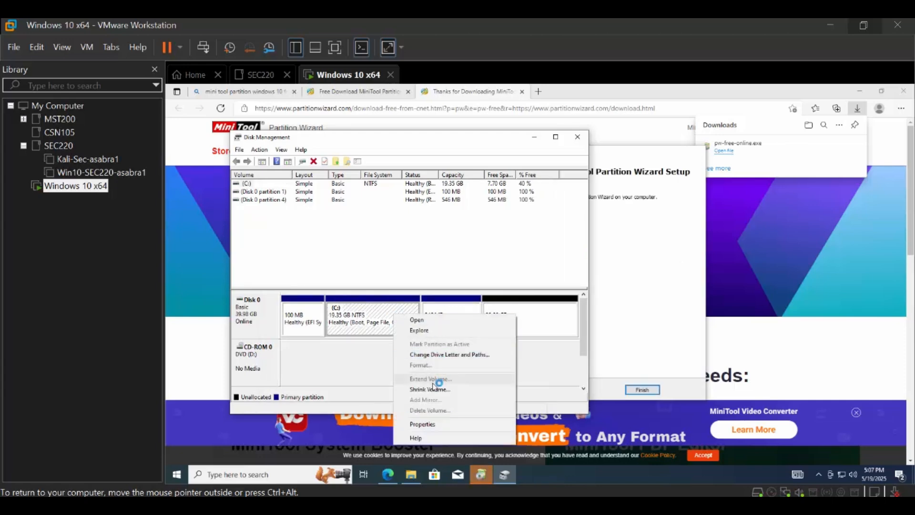
left_click(549, 331)
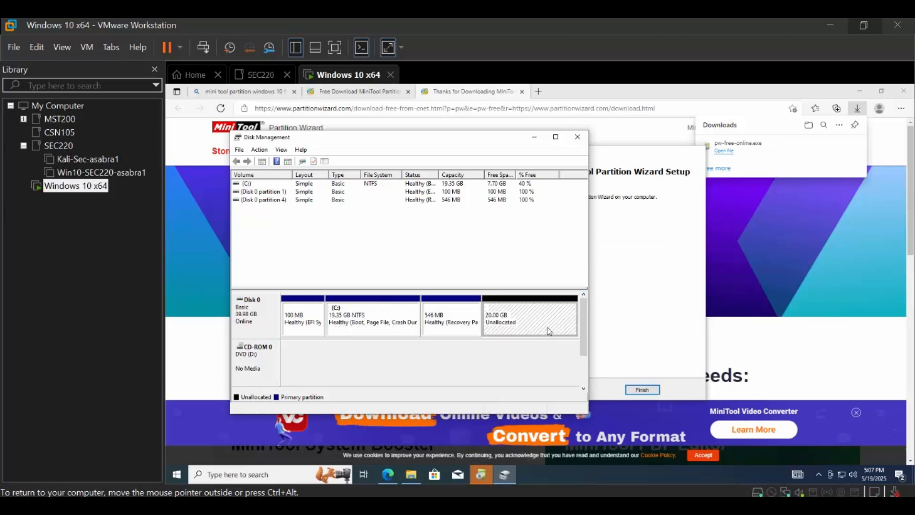
right_click(548, 327)
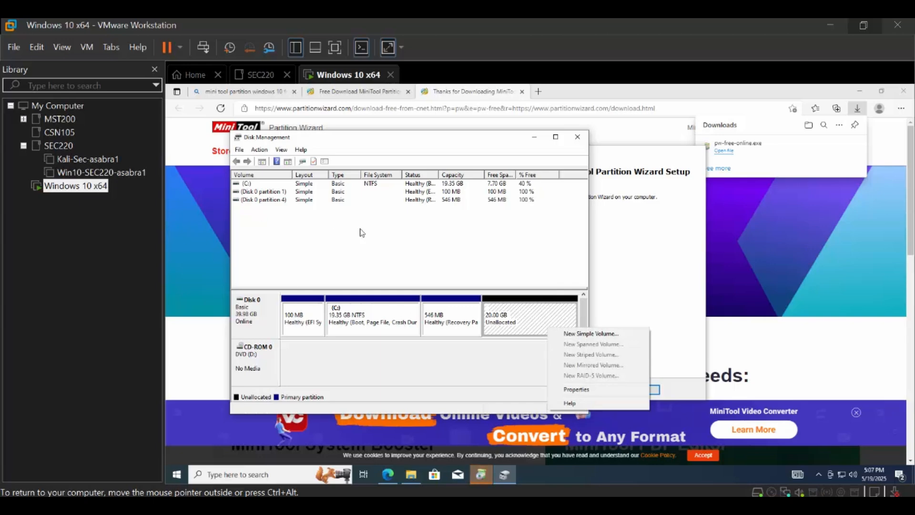
left_click(512, 322)
- Finish the setup and launch MiniTool Partition Wizard, dismissing the thank-you web page and the Video Converter advertisement
left_click(669, 353)
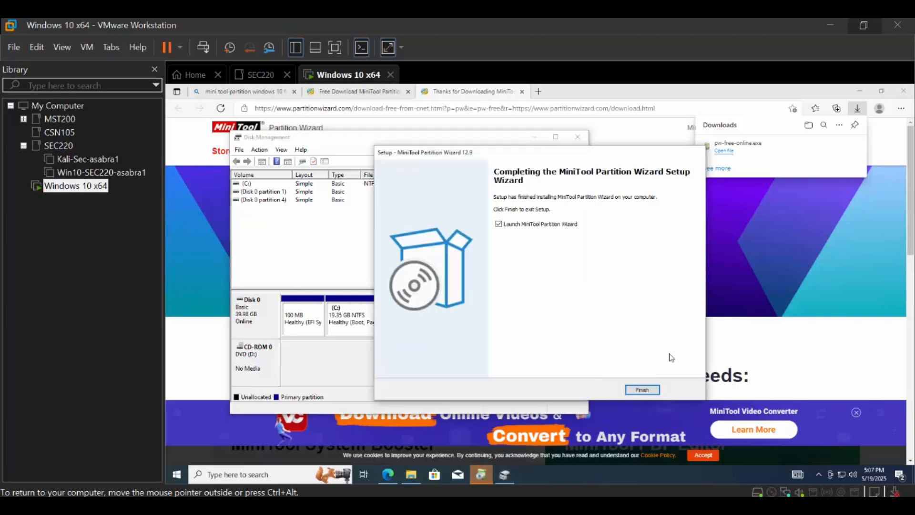
left_click(648, 392)
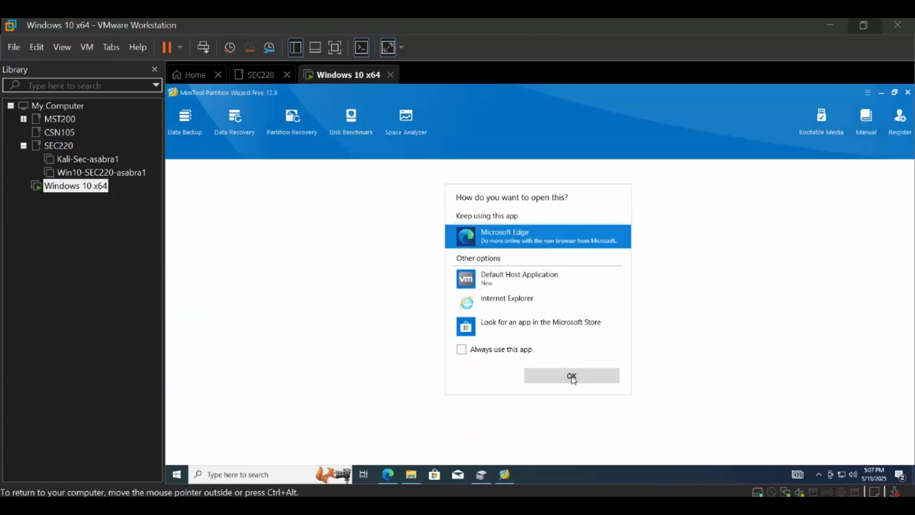
left_click(574, 379)
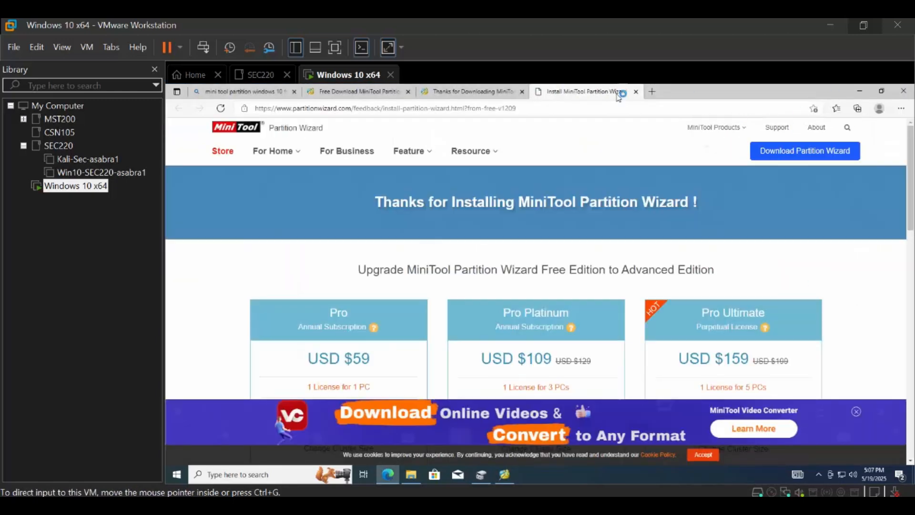
left_click(637, 92)
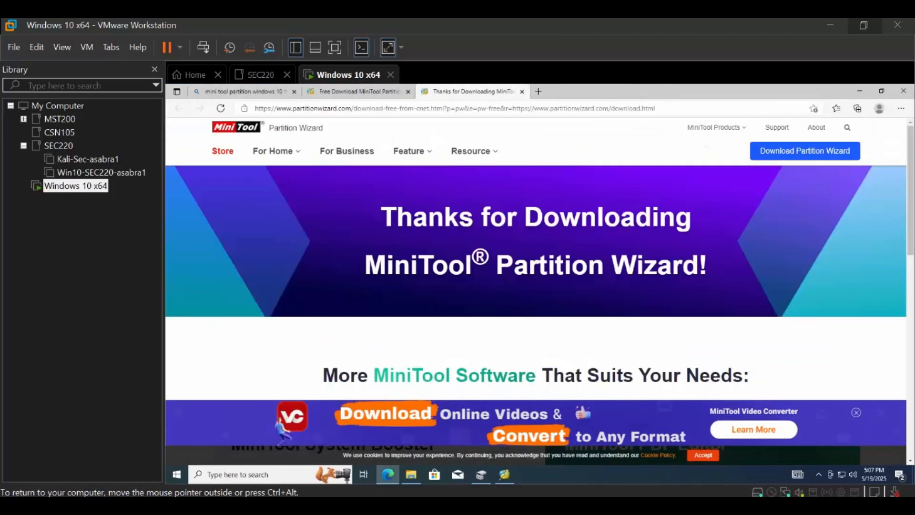
left_click(502, 475)
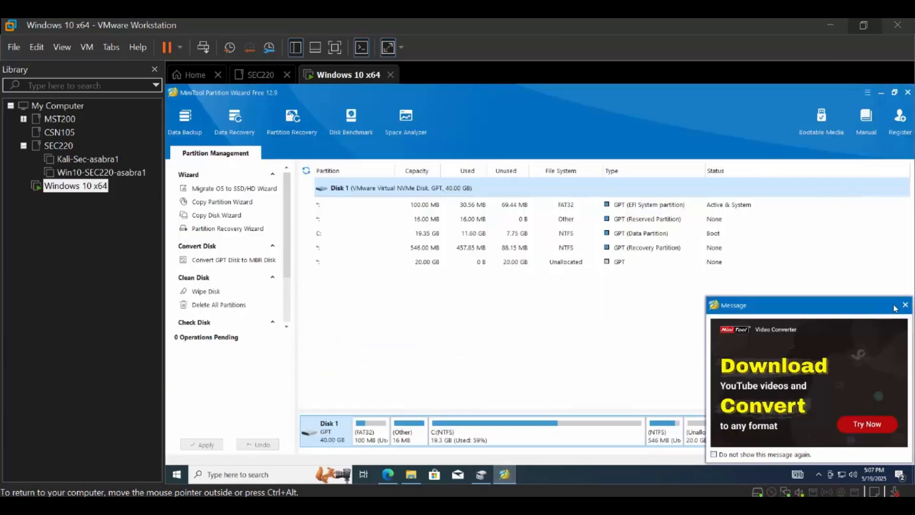
left_click(906, 305)
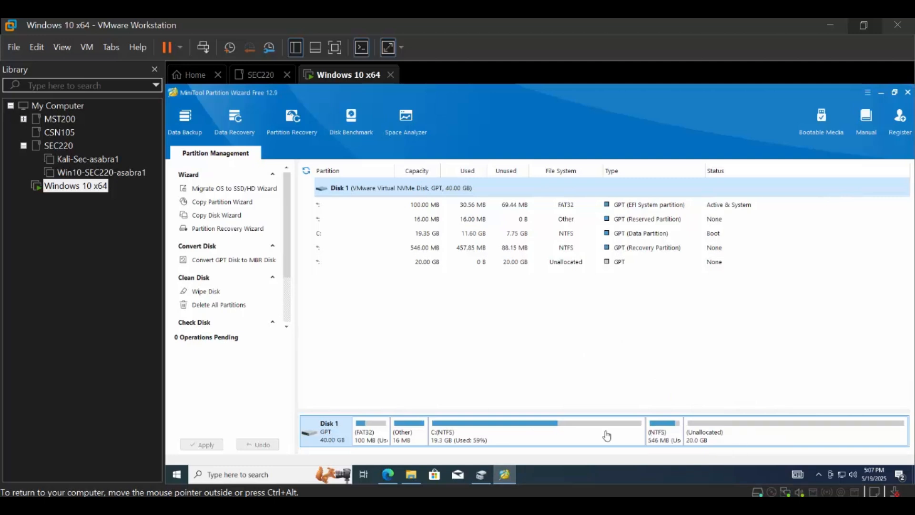
- Move the 546 MB recovery partition to the end of Disk 1, placing the unallocated space directly after C:
left_click(666, 431)
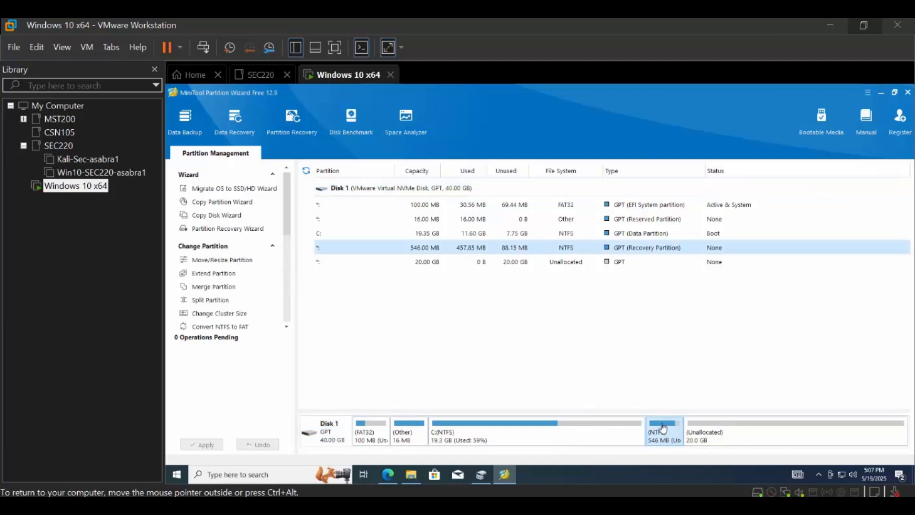
right_click(664, 426)
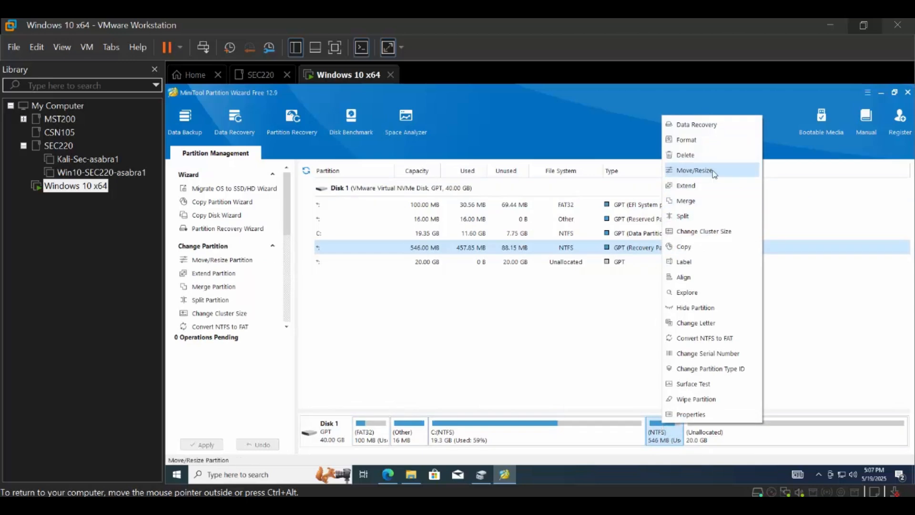
left_click(695, 170)
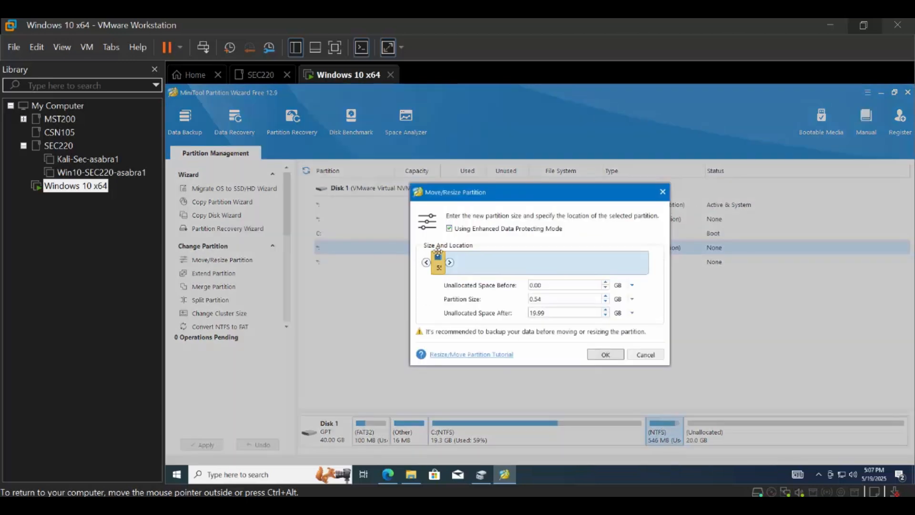
left_click_drag(438, 259, 660, 291)
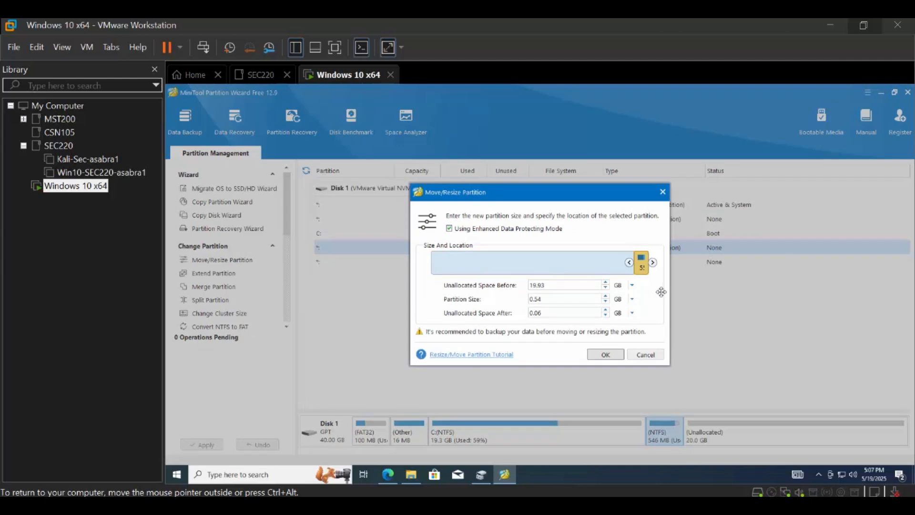
left_click(618, 354)
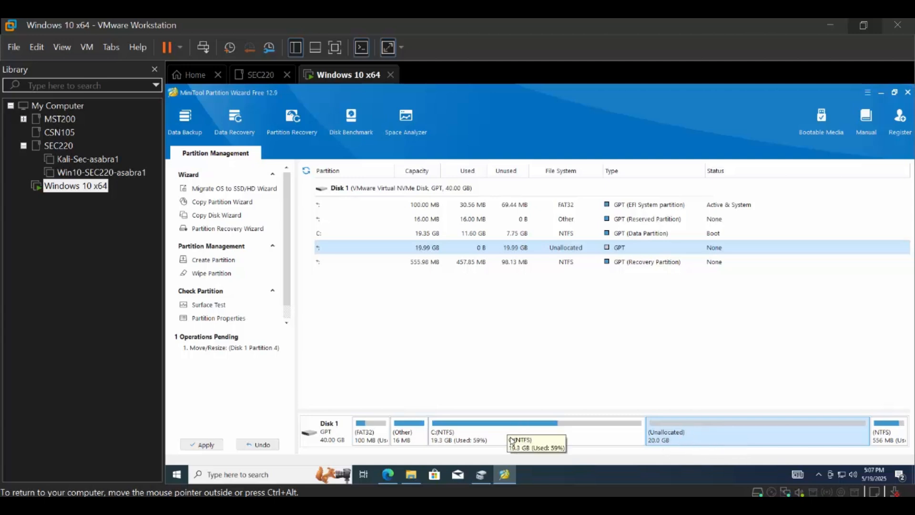
- Extend the C: partition by taking the full 19.99 GB of adjacent unallocated space
left_click(580, 434)
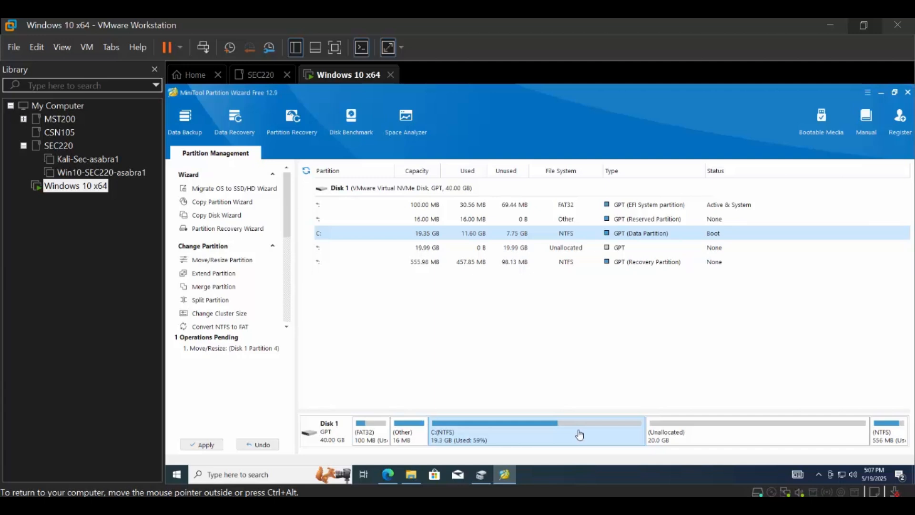
right_click(580, 434)
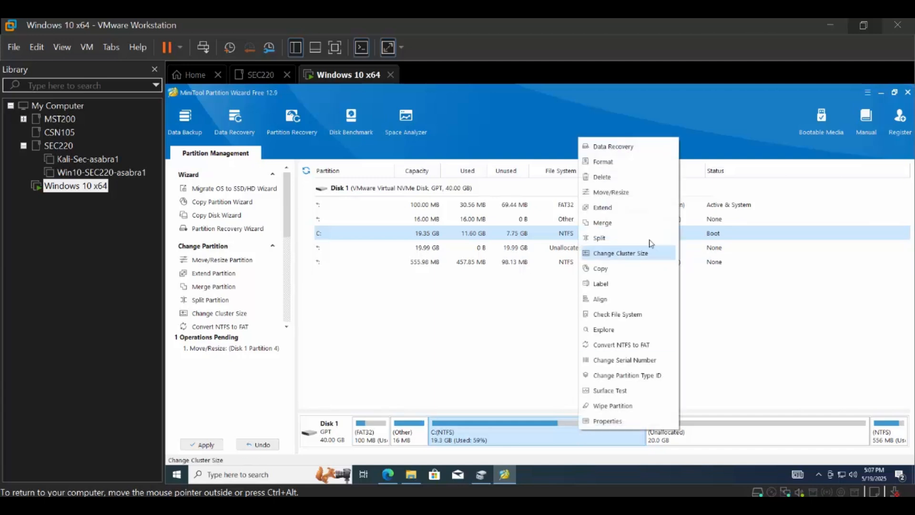
left_click(628, 213)
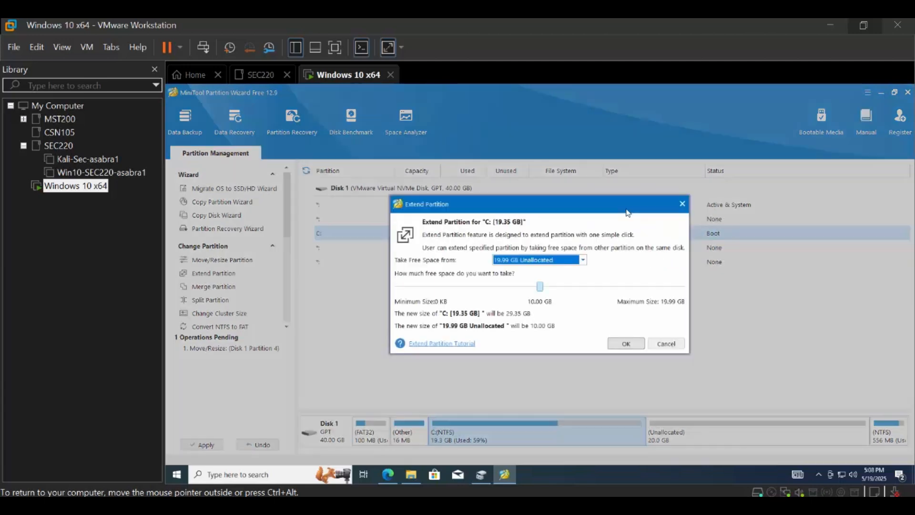
left_click_drag(540, 286, 720, 291)
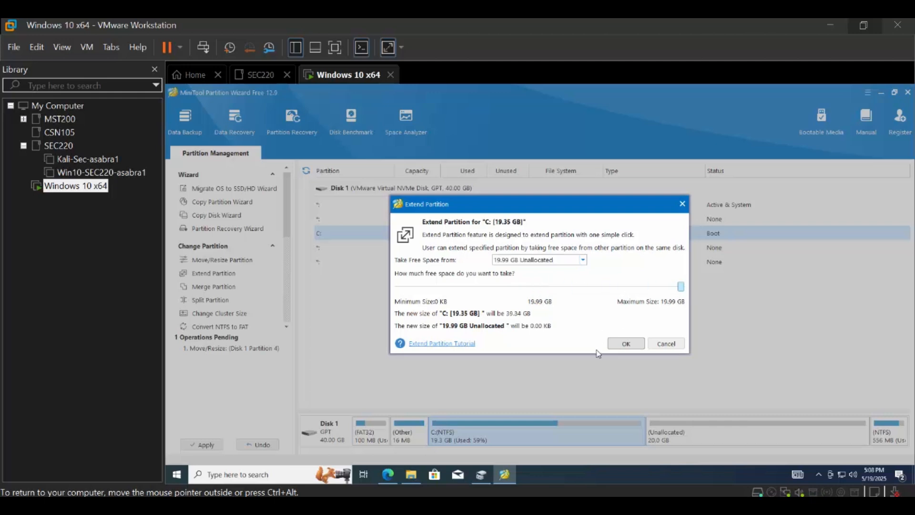
left_click(624, 344)
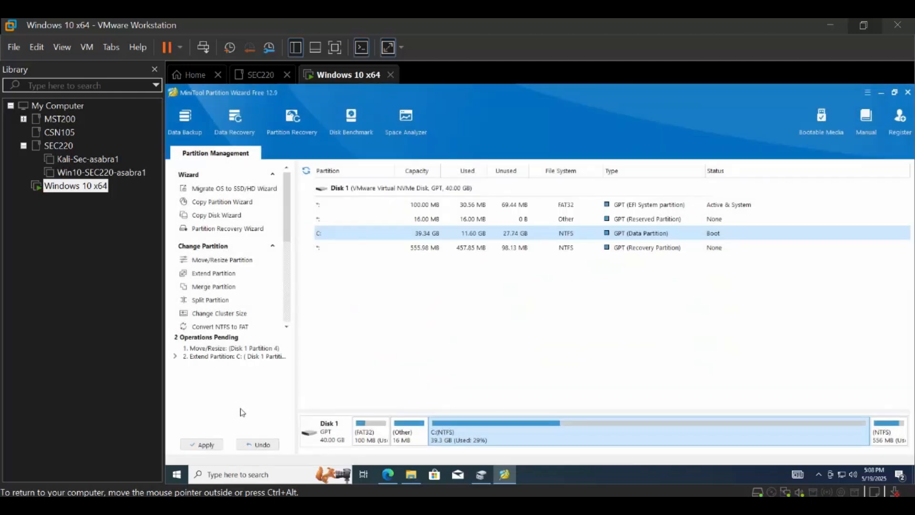
- Apply the pending move and extend operations and quit MiniTool Partition Wizard
left_click(191, 446)
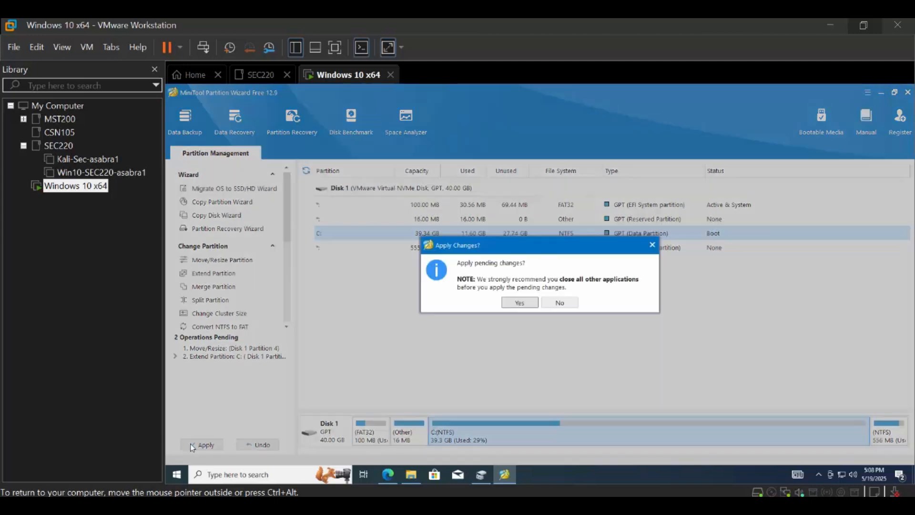
left_click(521, 302)
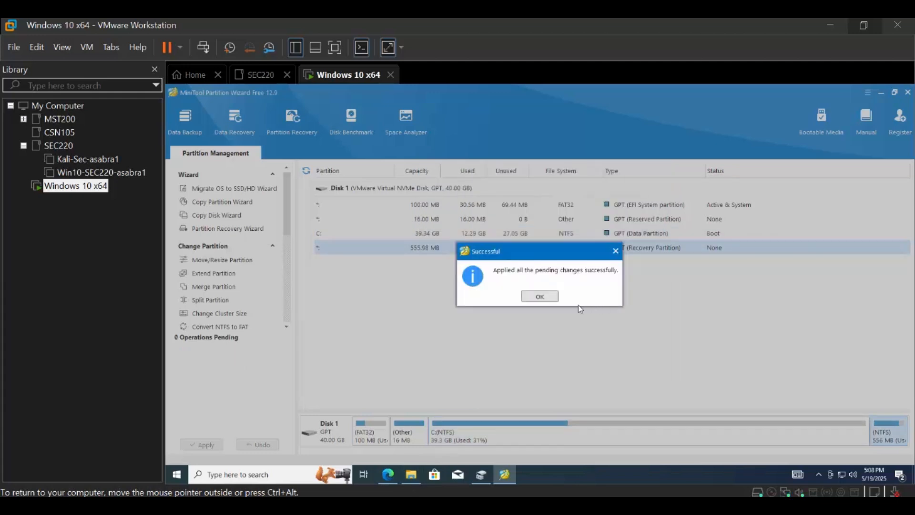
left_click(549, 300)
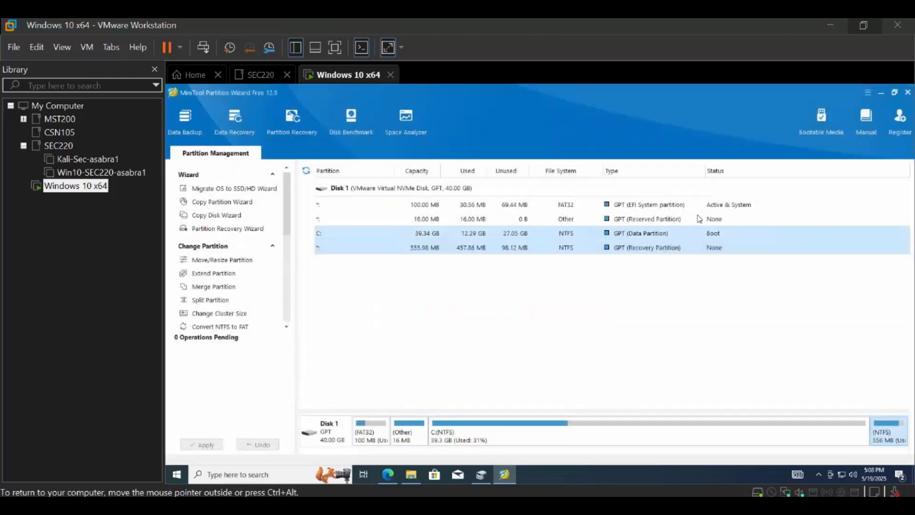
left_click(908, 90)
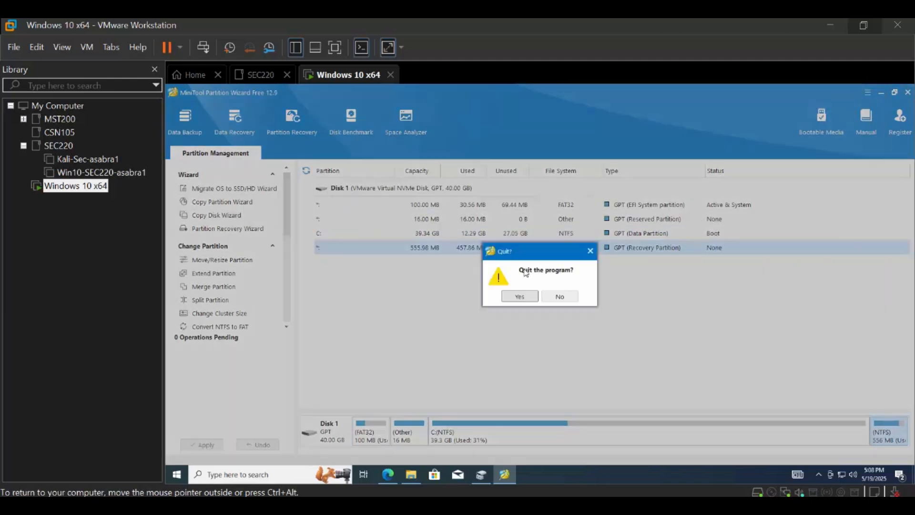
left_click(520, 296)
- Check the capacity of Local Disk (C:) under This PC in File Explorer
left_click(407, 474)
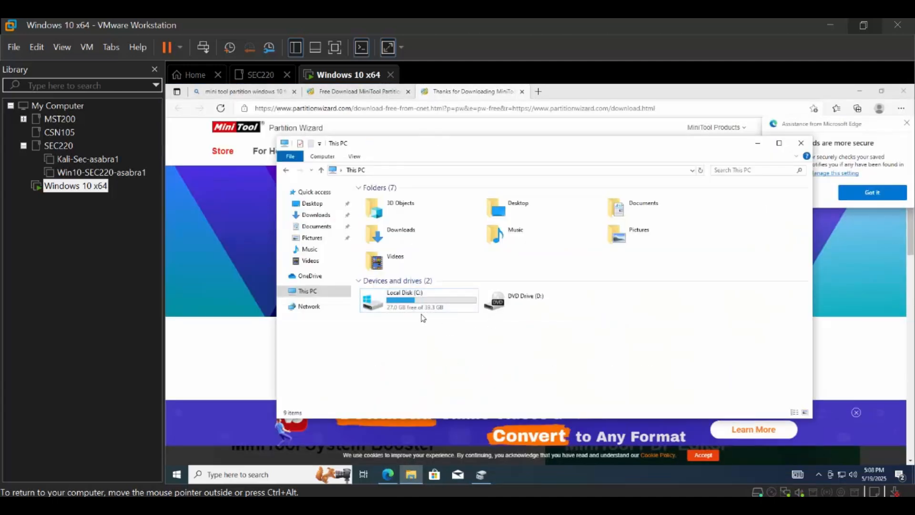
left_click(432, 300)
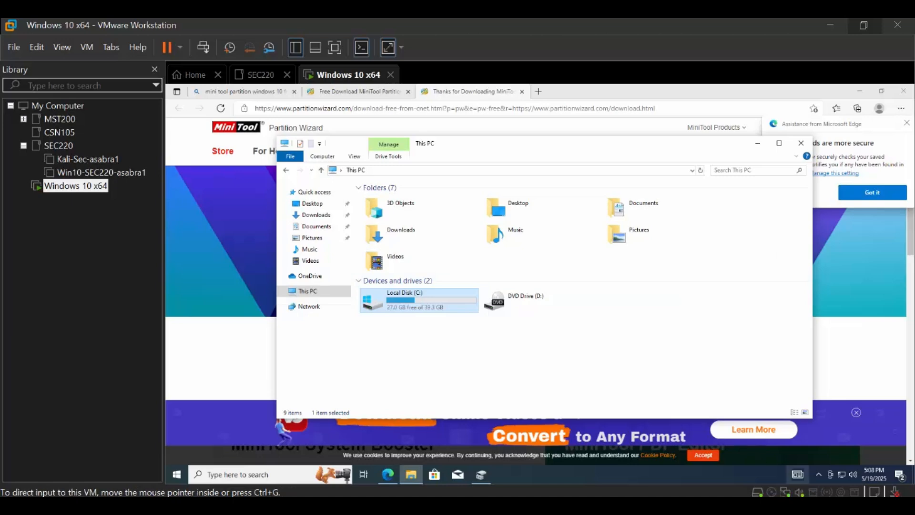
left_click(601, 505)
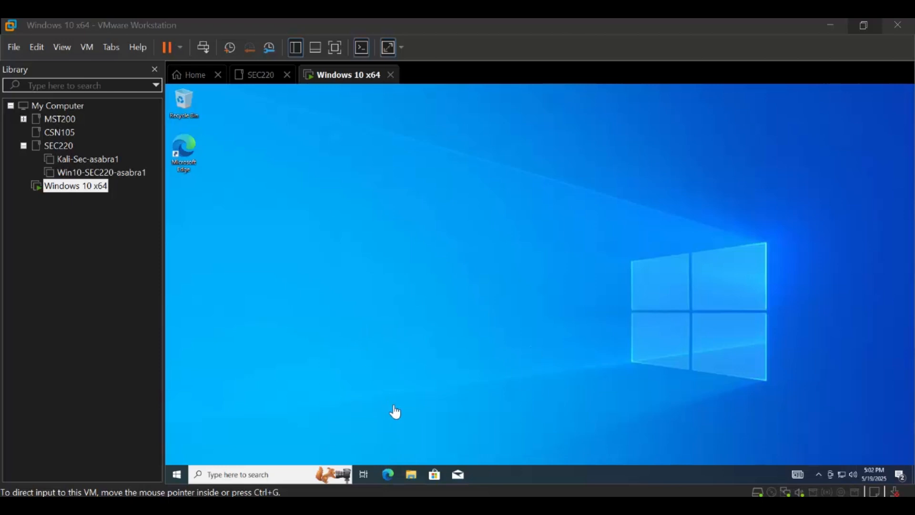
- Open This PC in File Explorer from the guest desktop and inspect the free space on Local Disk (C:)
left_click(408, 350)
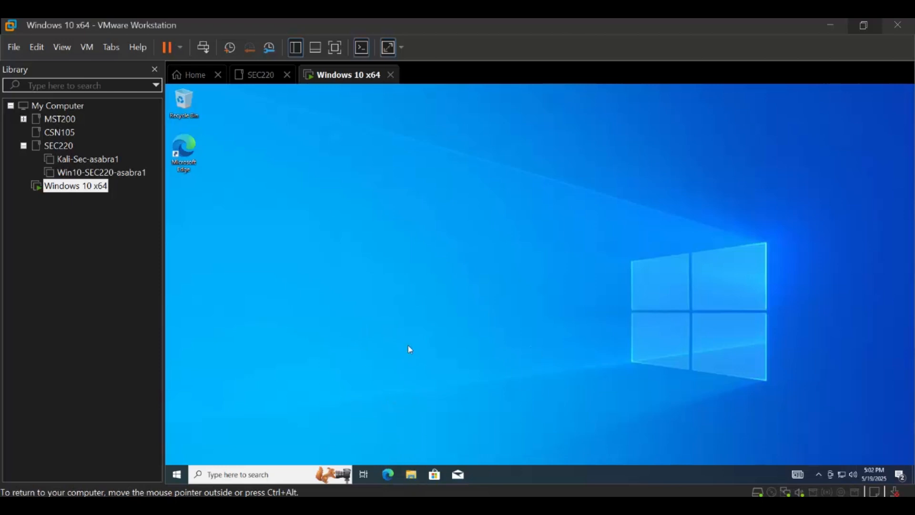
left_click(410, 475)
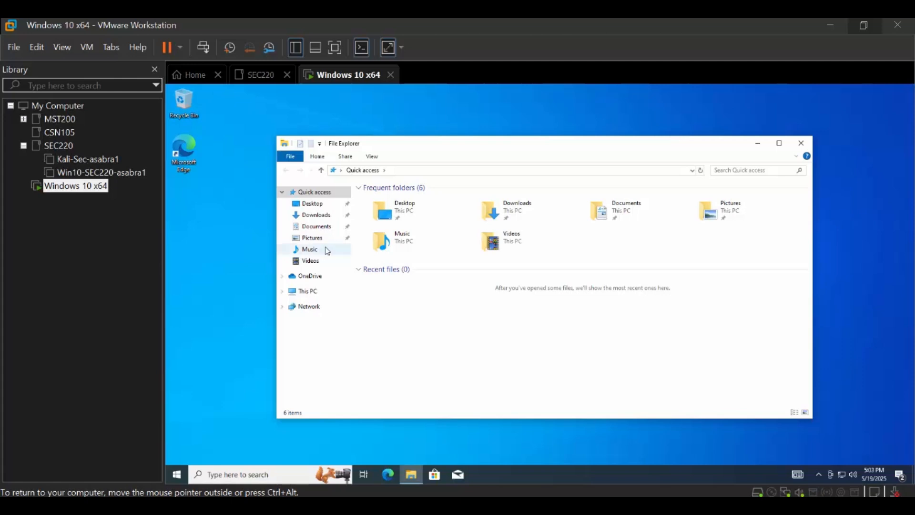
left_click(316, 297)
left_click(432, 299)
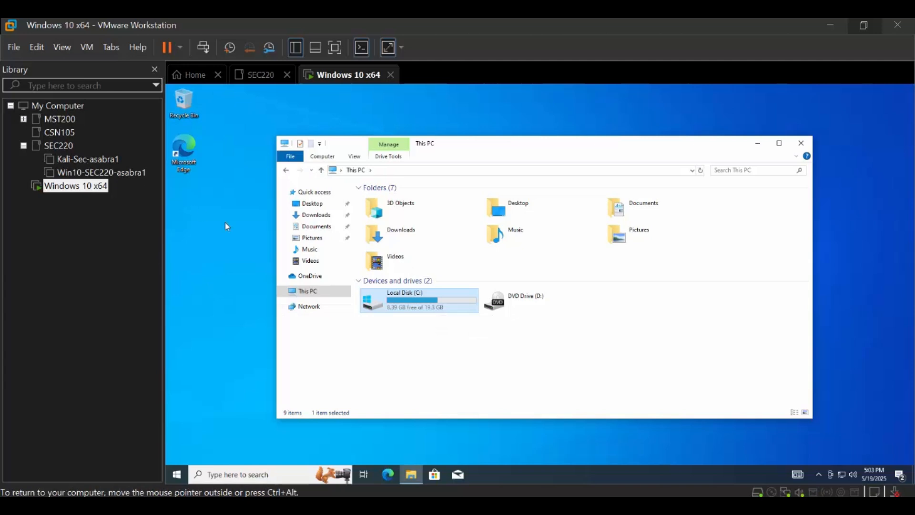
- Shut down the Windows 10 guest system
left_click(176, 475)
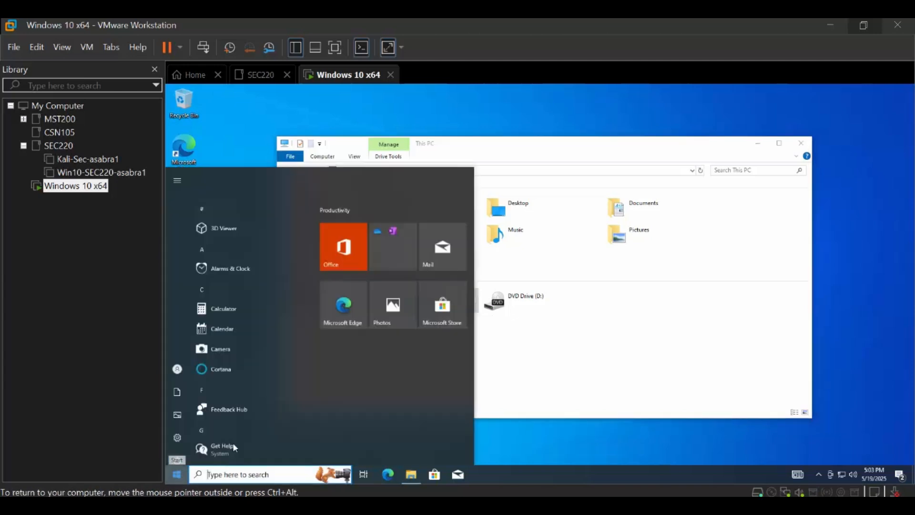
left_click(175, 456)
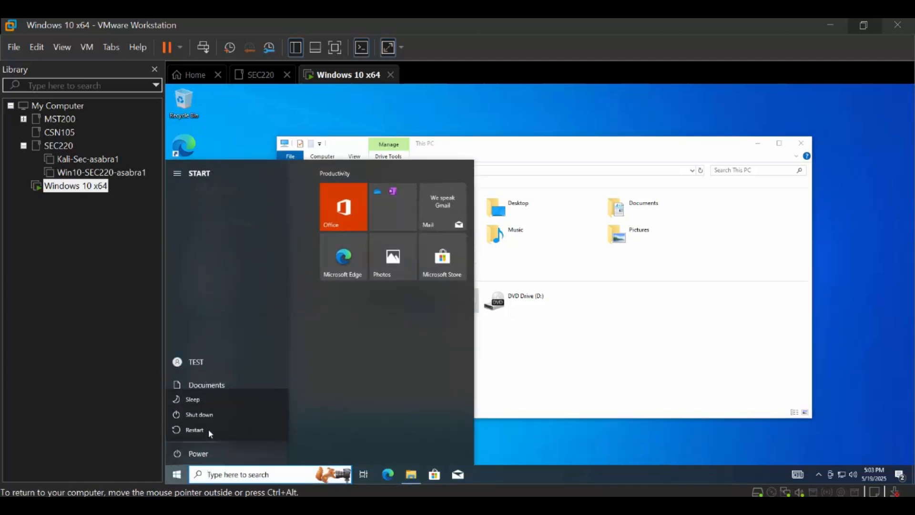
left_click(228, 416)
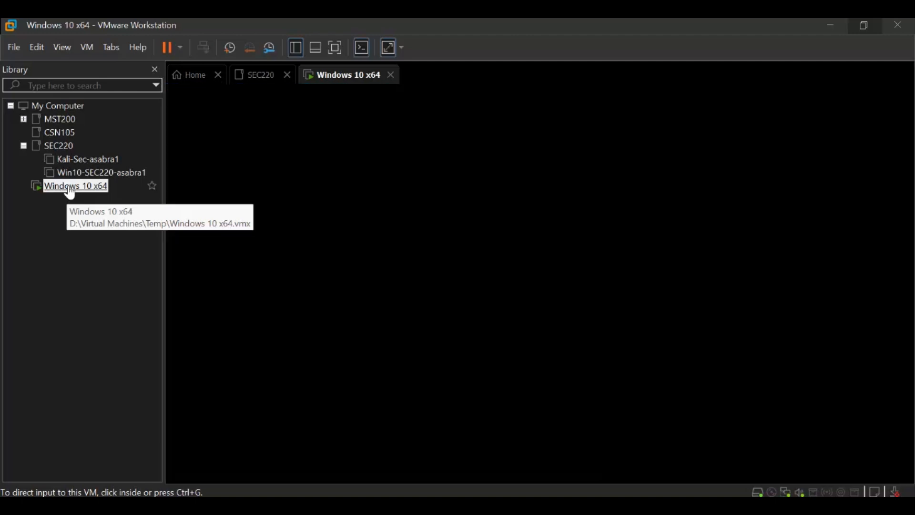
- Expand the Windows 10 x64 virtual machine's NVMe hard disk to a maximum size of 40 GB and save the machine settings
right_click(70, 191)
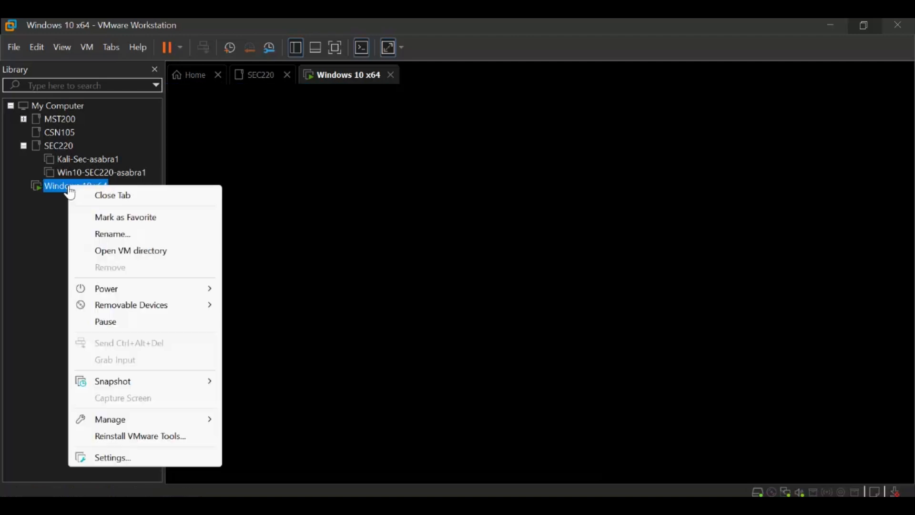
left_click(149, 458)
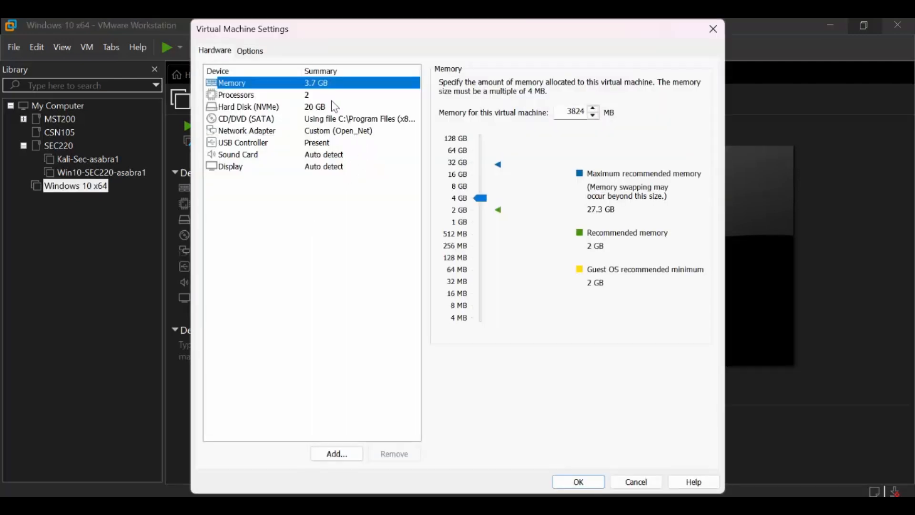
left_click(332, 100)
left_click(334, 118)
left_click(343, 106)
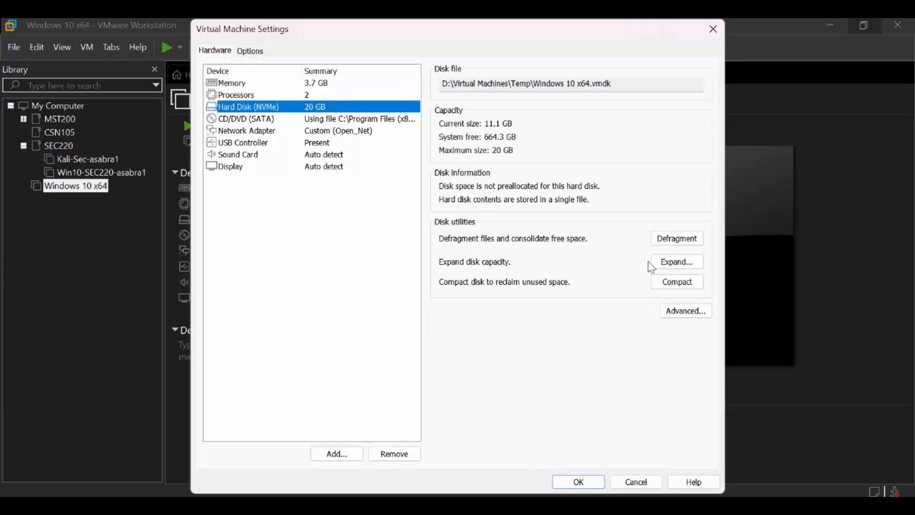
left_click(669, 267)
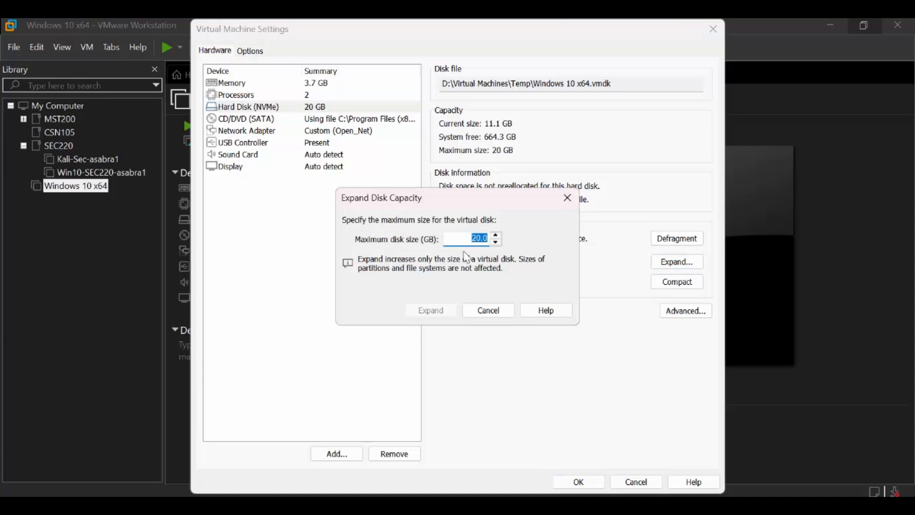
type("40")
left_click(446, 312)
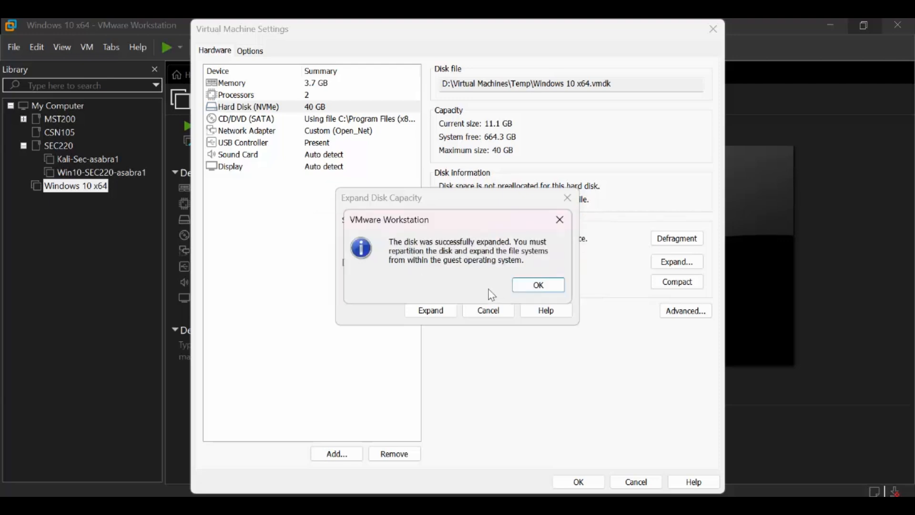
left_click(538, 285)
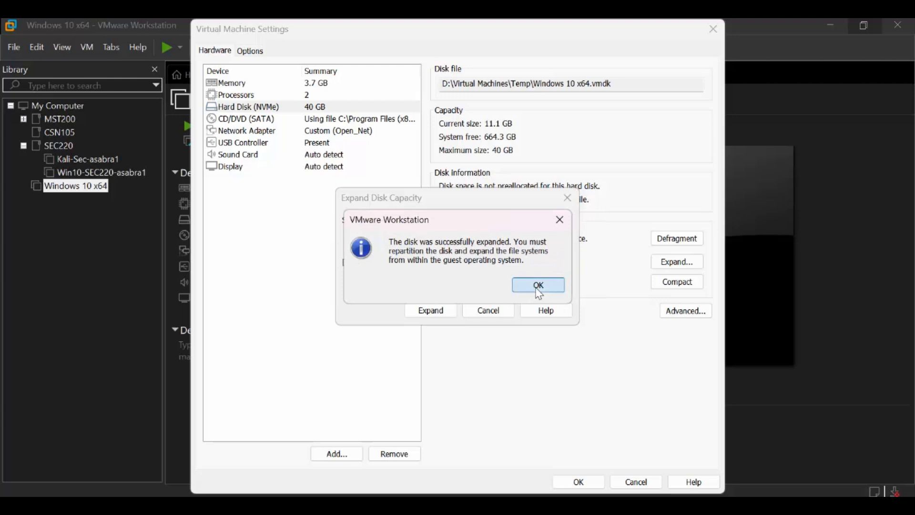
left_click(593, 483)
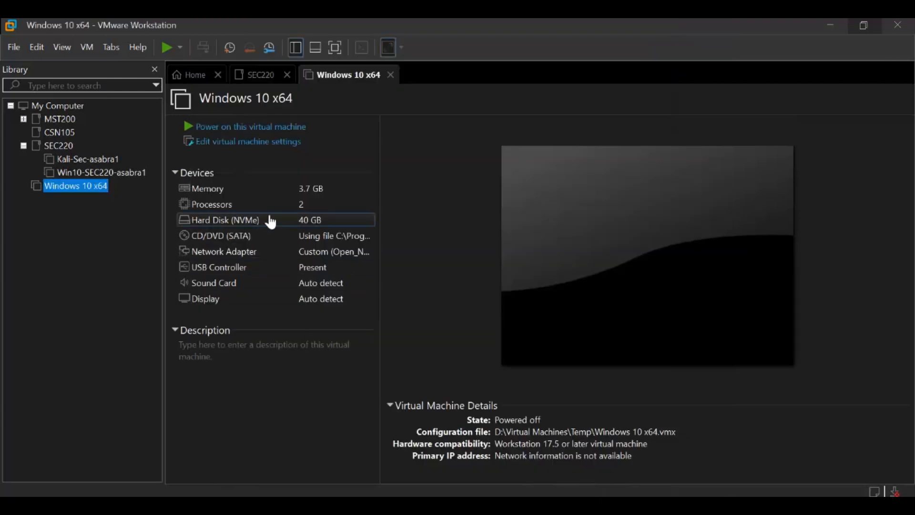
- Power on the Windows 10 x64 virtual machine and check the capacity of Local Disk (C:) under This PC
left_click(279, 127)
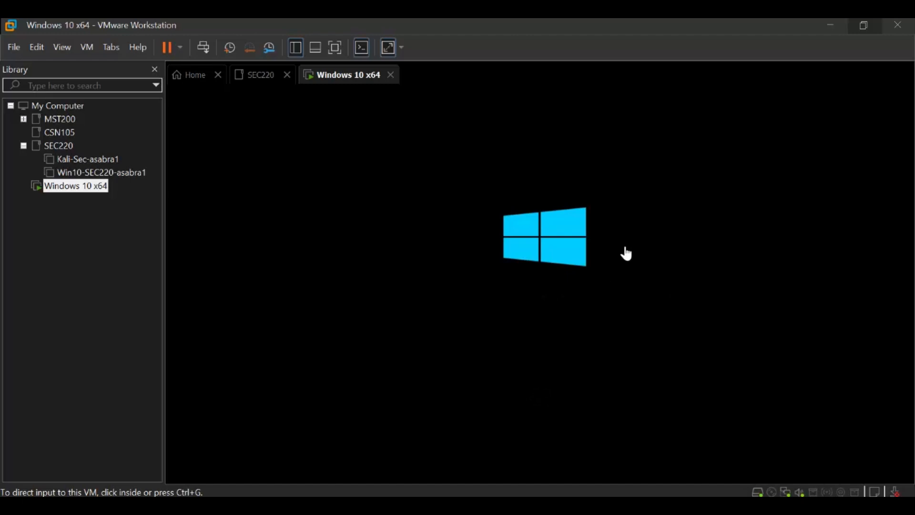
left_click(527, 257)
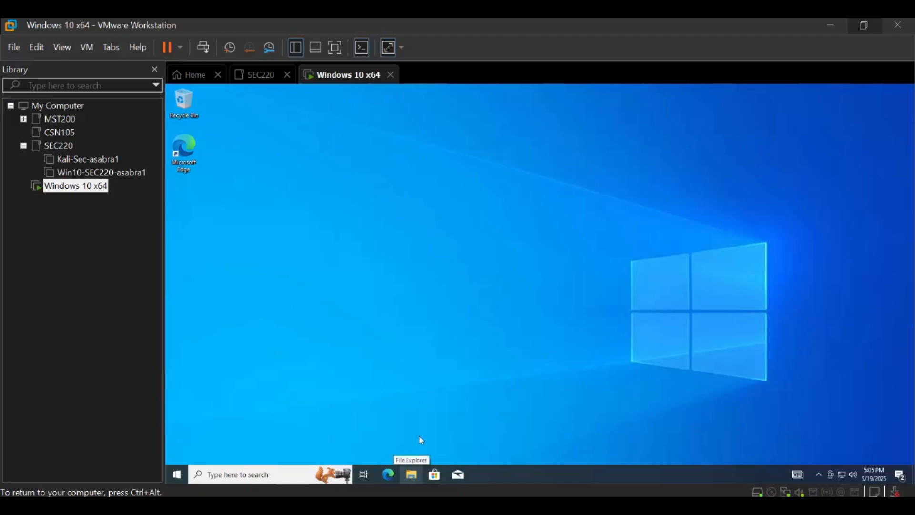
left_click(409, 480)
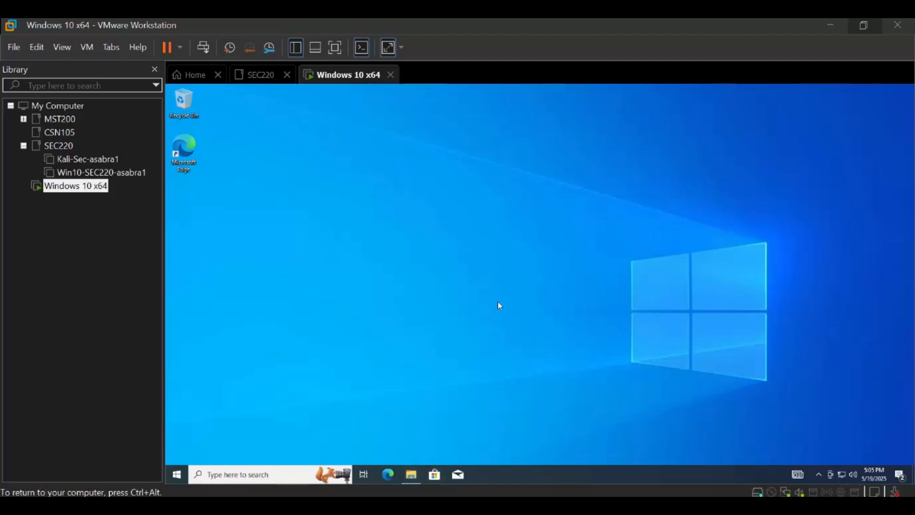
left_click(319, 295)
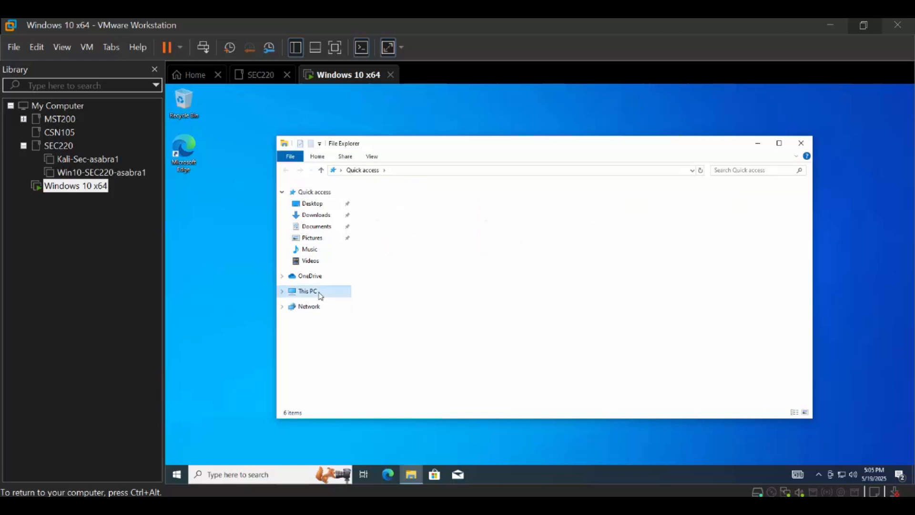
left_click(412, 301)
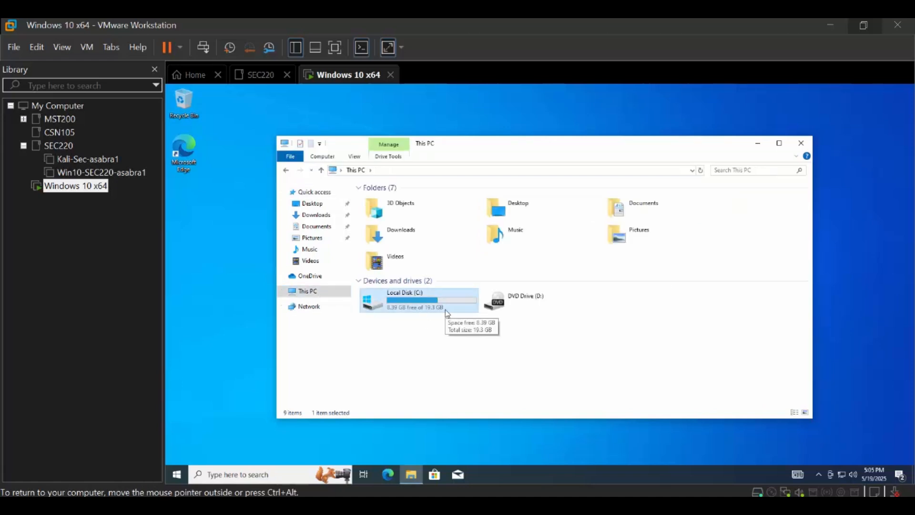
- Open Microsoft Edge in the guest and get through its first-run setup without signing in
left_click(204, 263)
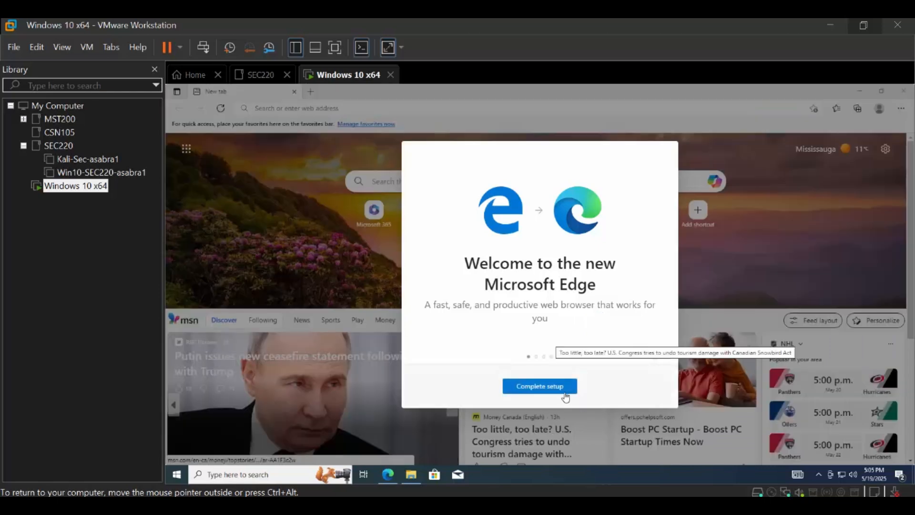
left_click(564, 393)
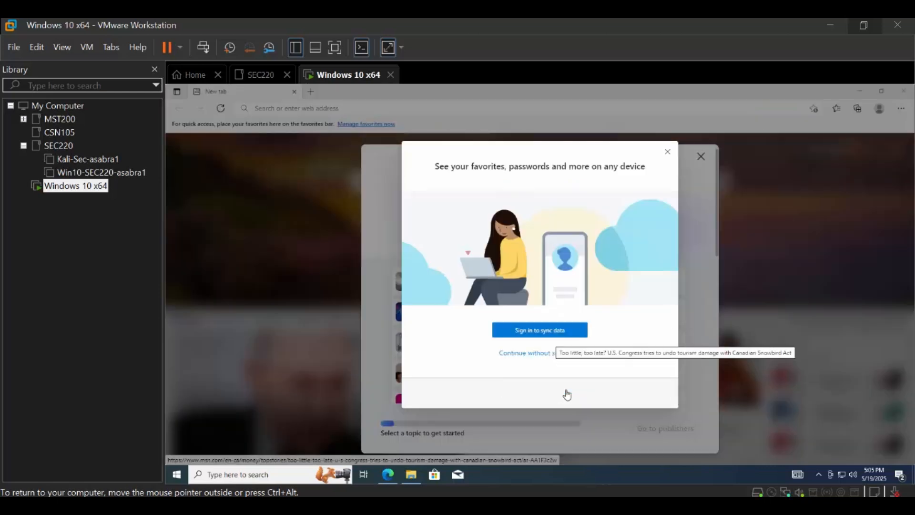
left_click(537, 359)
left_click(699, 155)
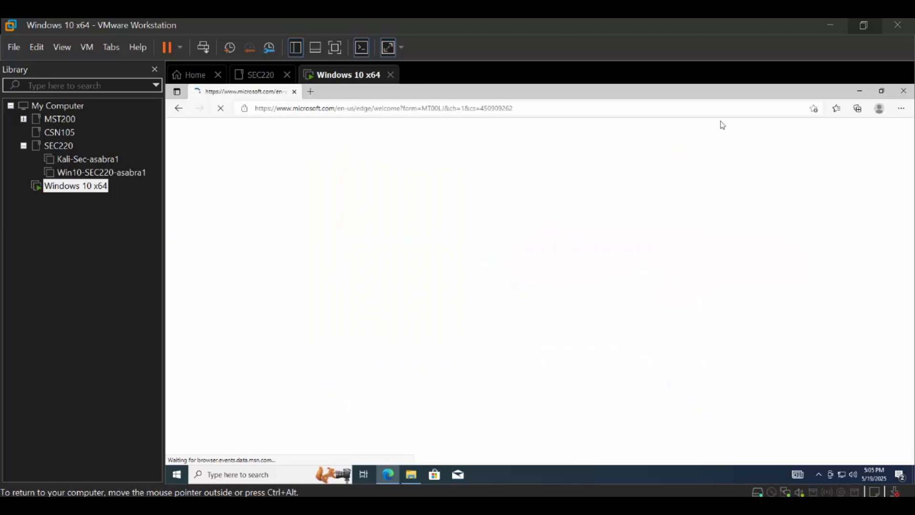
- Search the web for "mini tool partition windows 10 free"
left_click(577, 113)
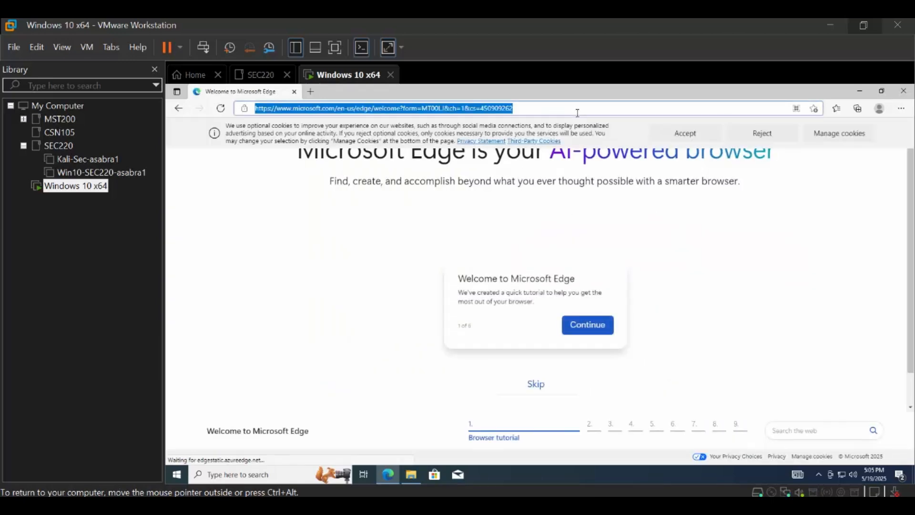
type("minit")
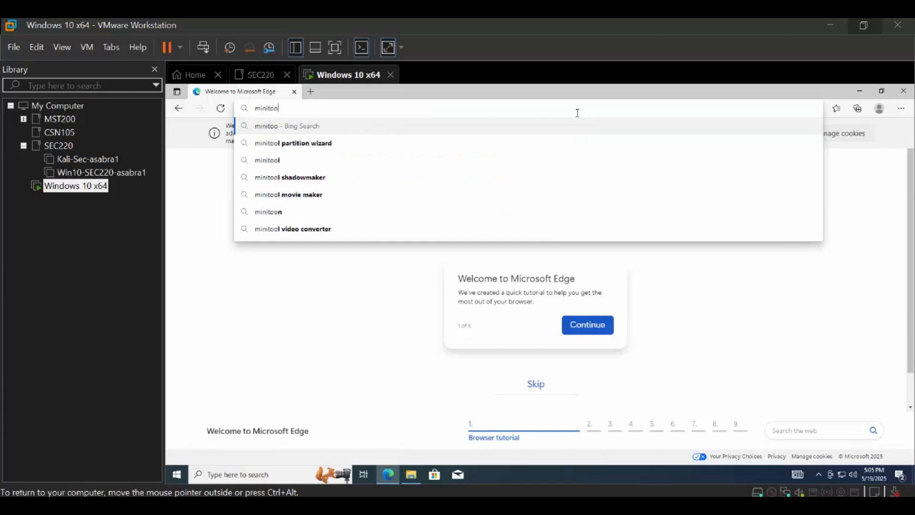
key("BackSpace")
key("BackSpace")
type("i ")
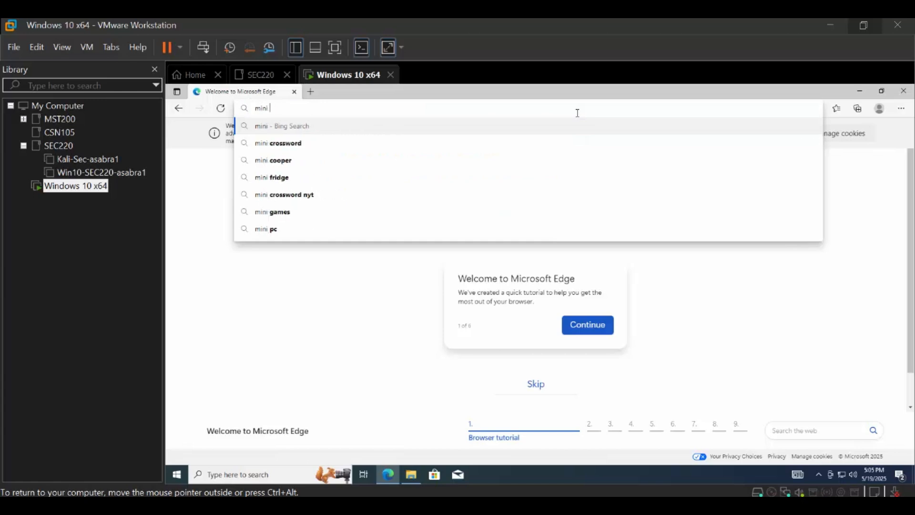
type("tool")
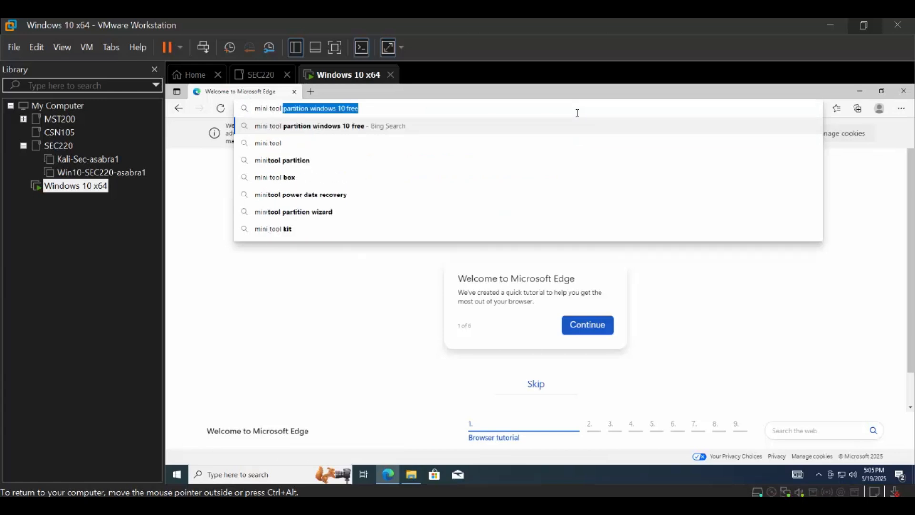
key("Return")
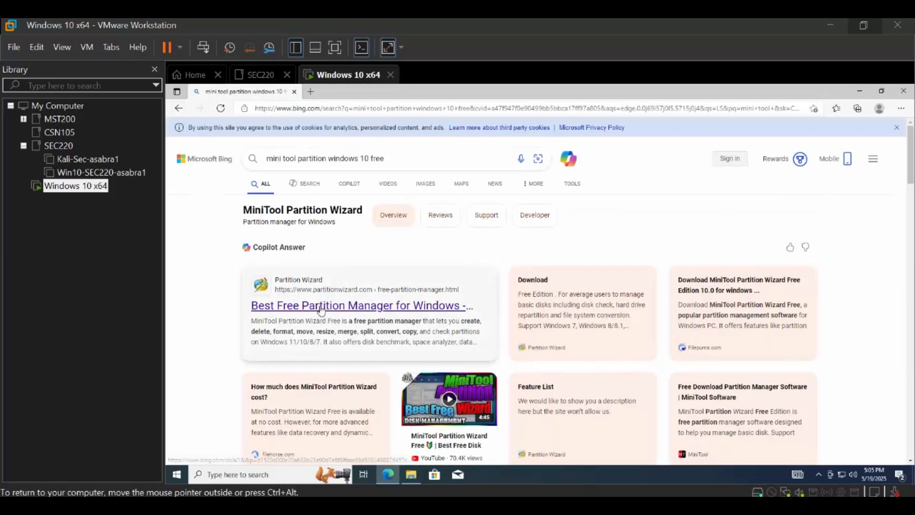
- Open the Partition Wizard free partition manager page and download the Free Edition installer
left_click(321, 309)
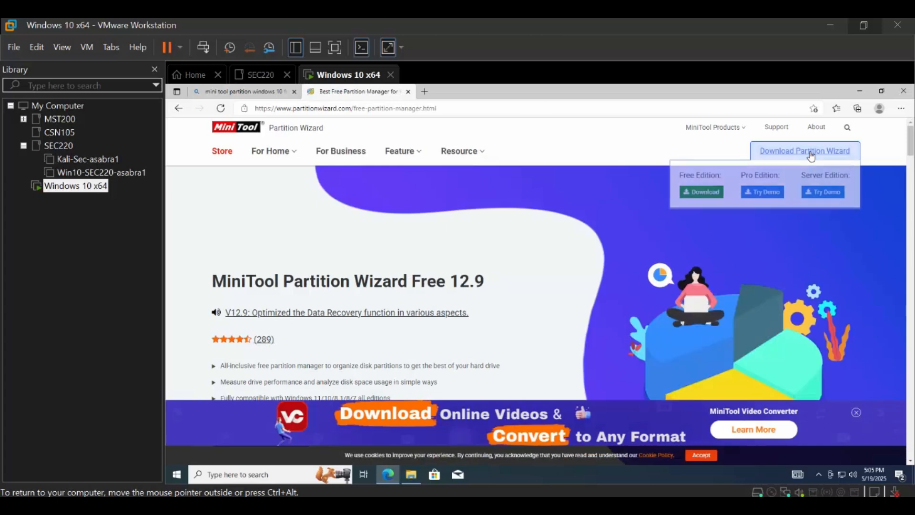
left_click(810, 154)
left_click(701, 191)
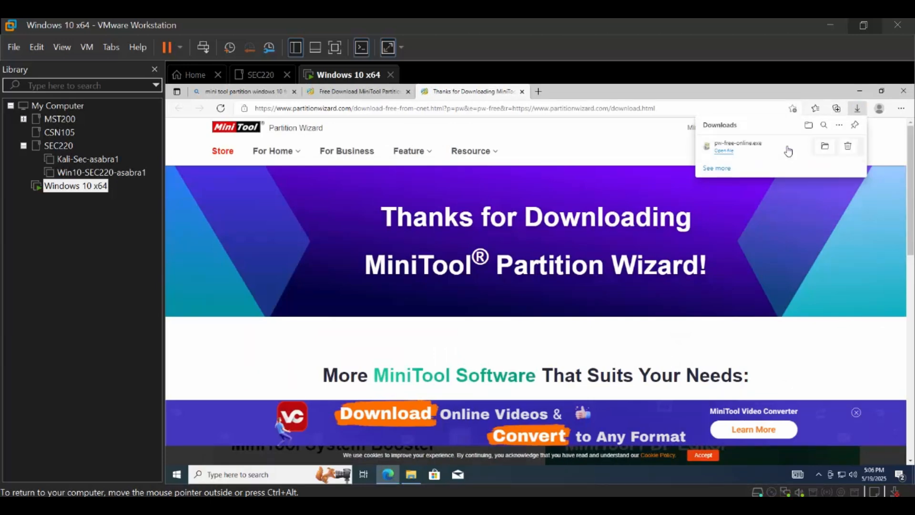
- Run pw-free-online.exe with administrator approval and install the free edition in English to C:\Program Files\MiniTool Partition Wizard 12
left_click(788, 151)
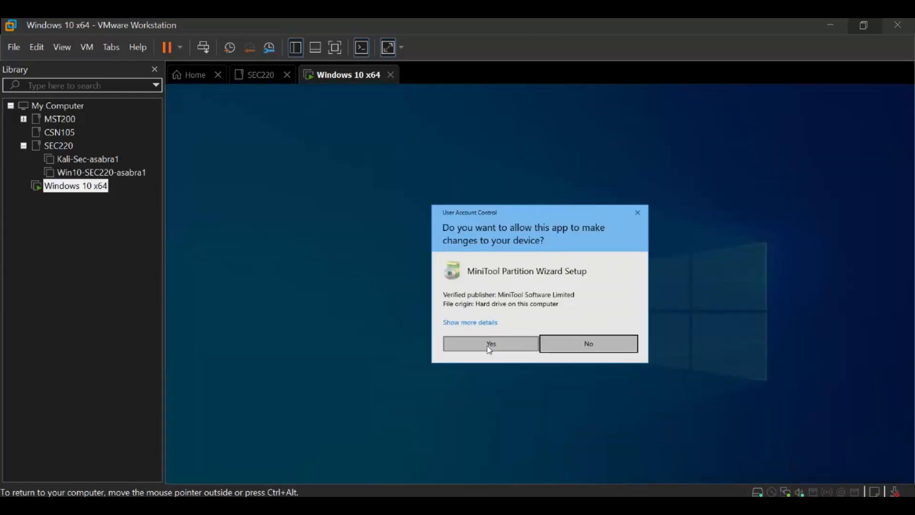
left_click(490, 344)
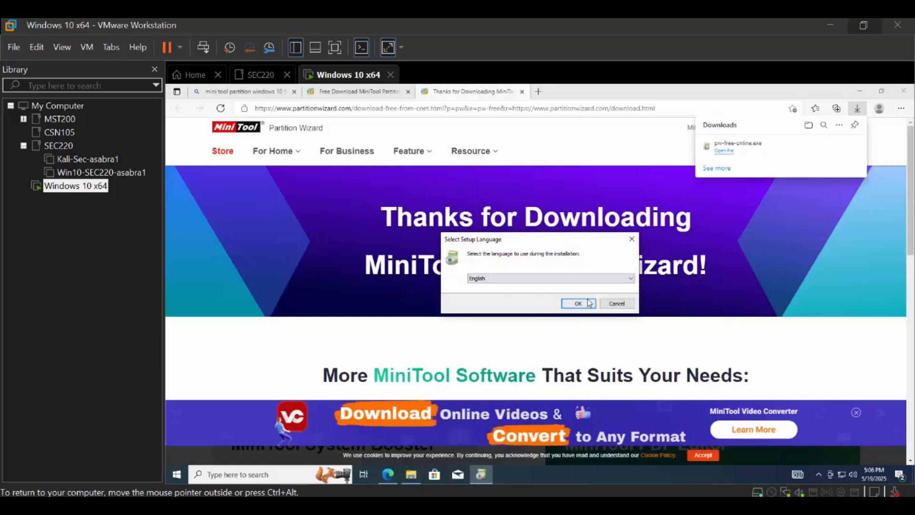
left_click(585, 305)
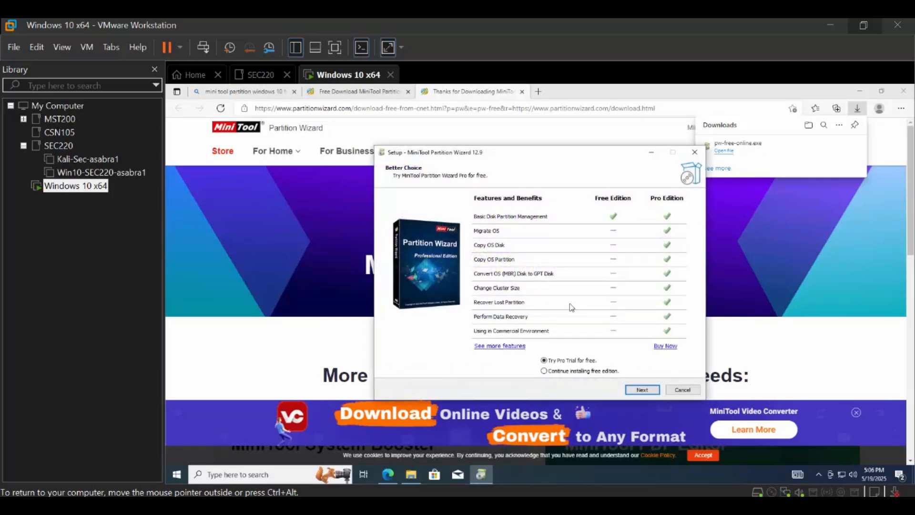
left_click(580, 370)
left_click(639, 390)
left_click(640, 389)
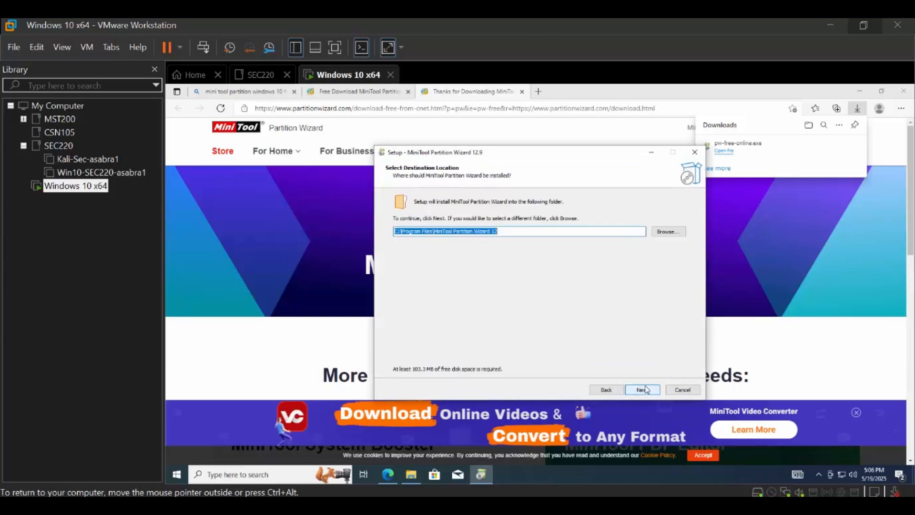
left_click(646, 389)
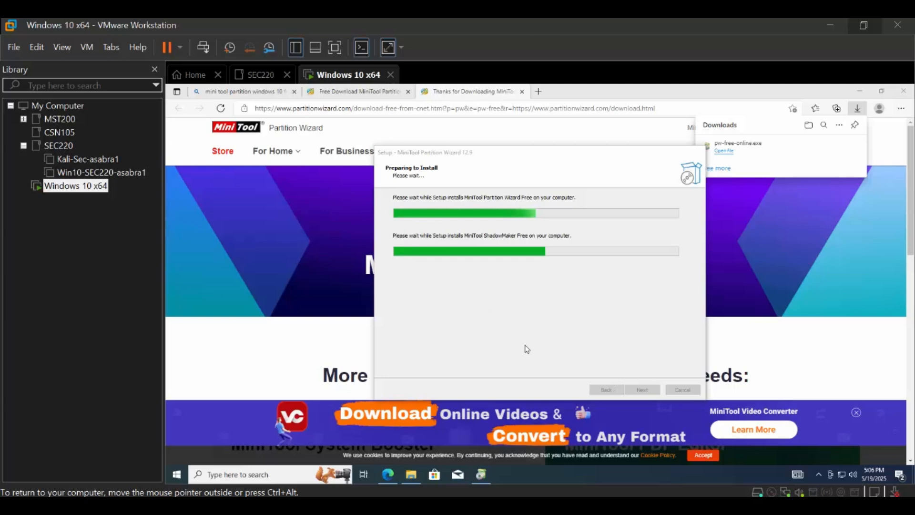
- Open Disk Management in the guest while the installation runs
left_click(293, 479)
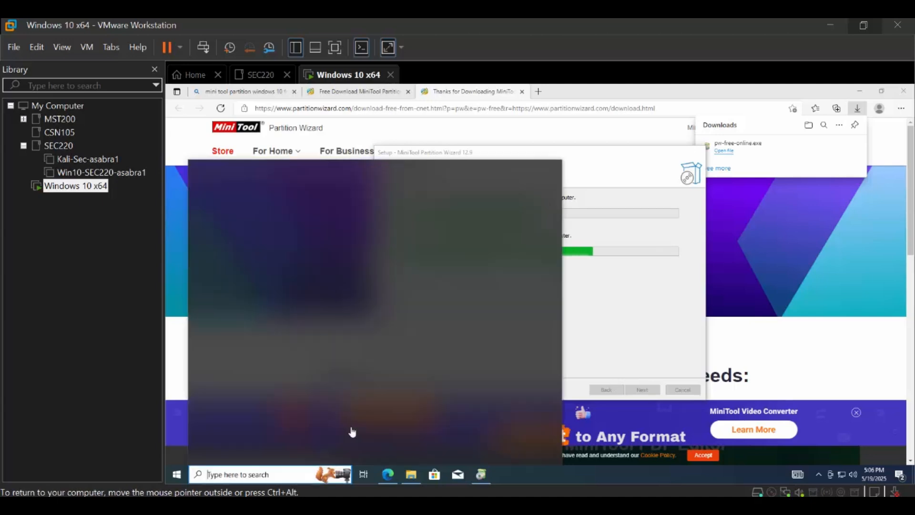
left_click(671, 326)
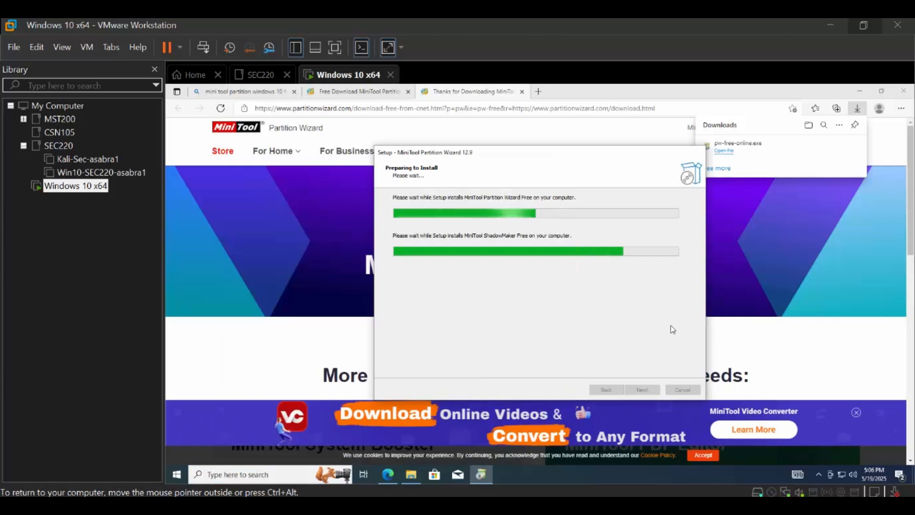
key("super+x")
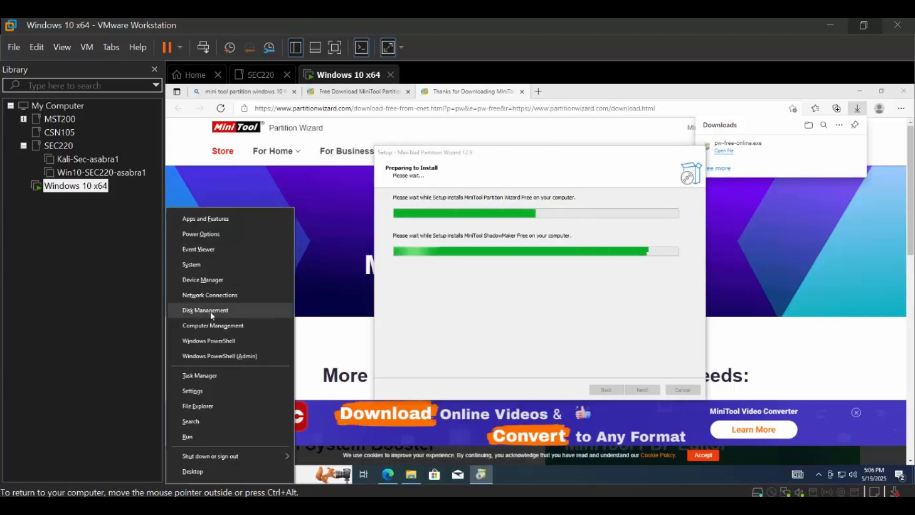
left_click(205, 311)
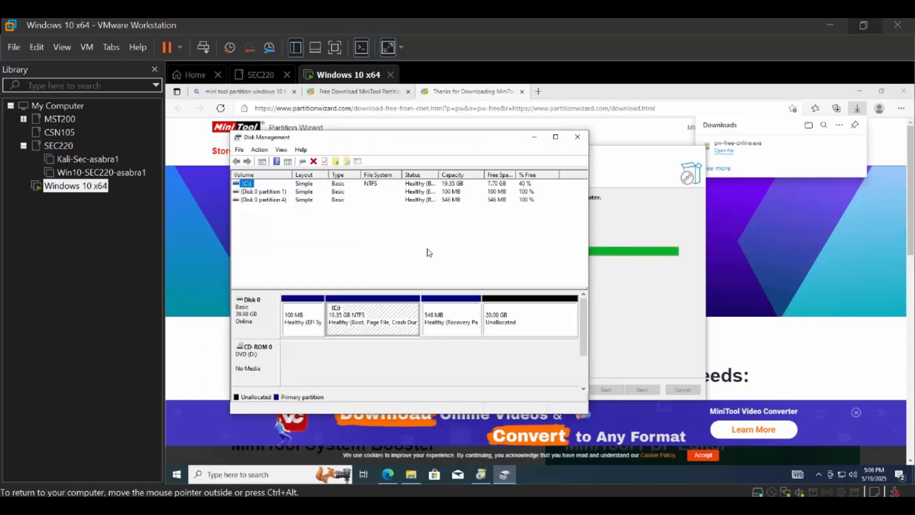
- Inspect which volume operations Disk Management offers for the C: partition and for the unallocated space on Disk 0
left_click(517, 323)
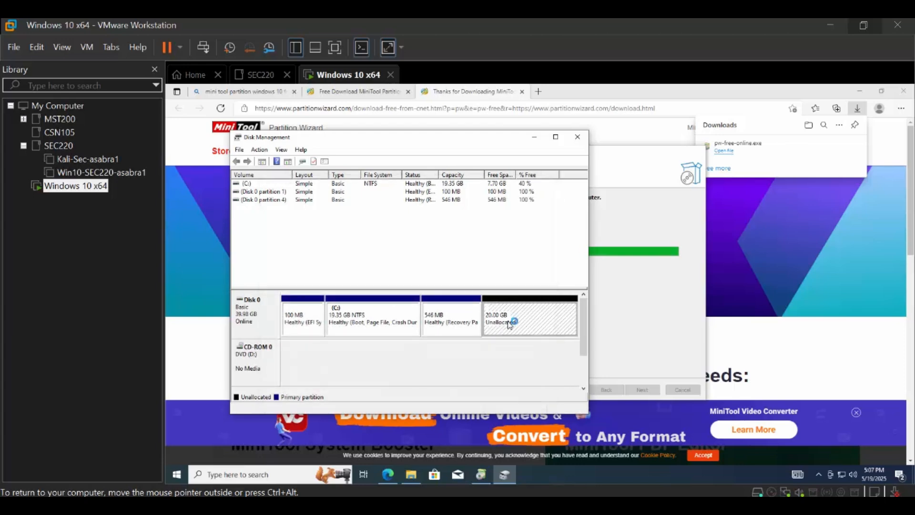
left_click(394, 314)
right_click(393, 315)
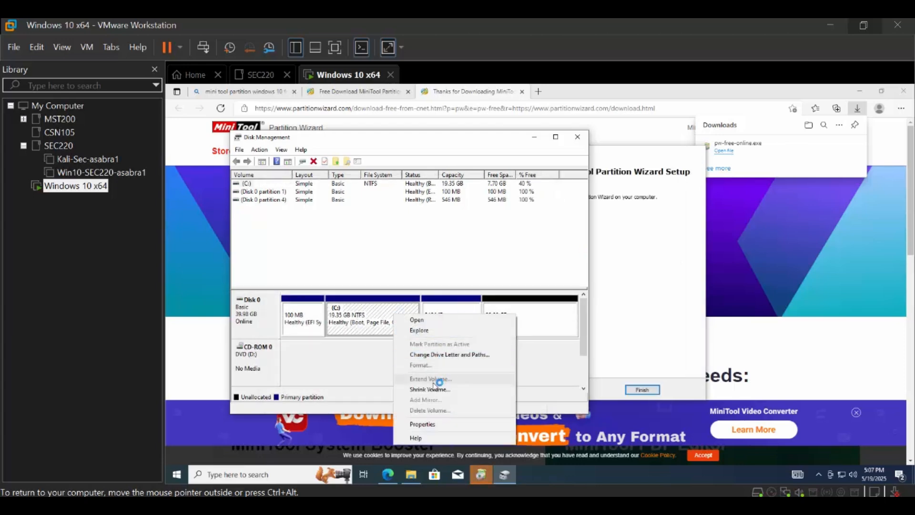
left_click(549, 331)
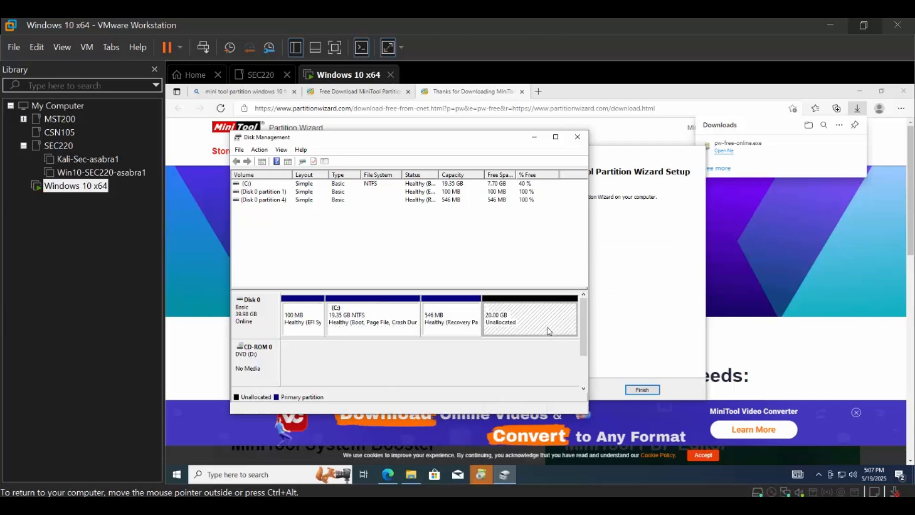
right_click(548, 328)
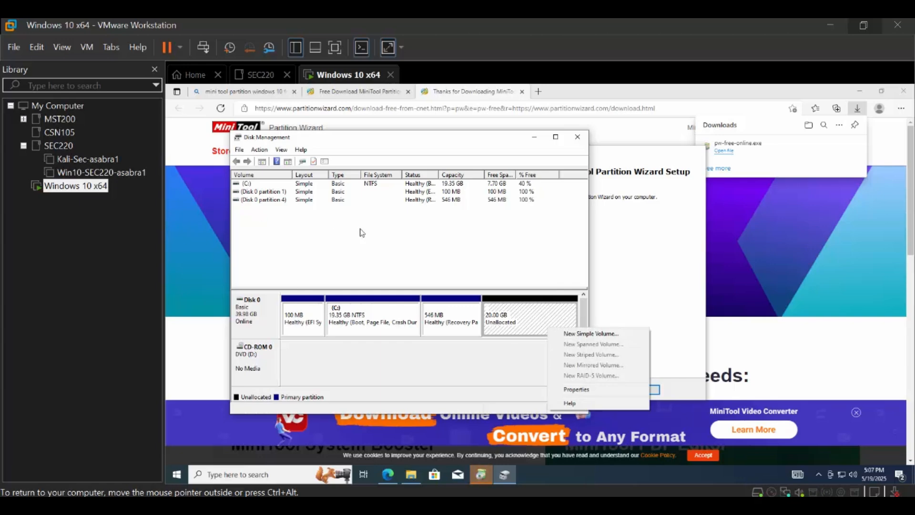
- Finish the setup with MiniTool Partition Wizard launching, and close the thank-you web page opened in Microsoft Edge and the promotional message
left_click(511, 323)
left_click(667, 351)
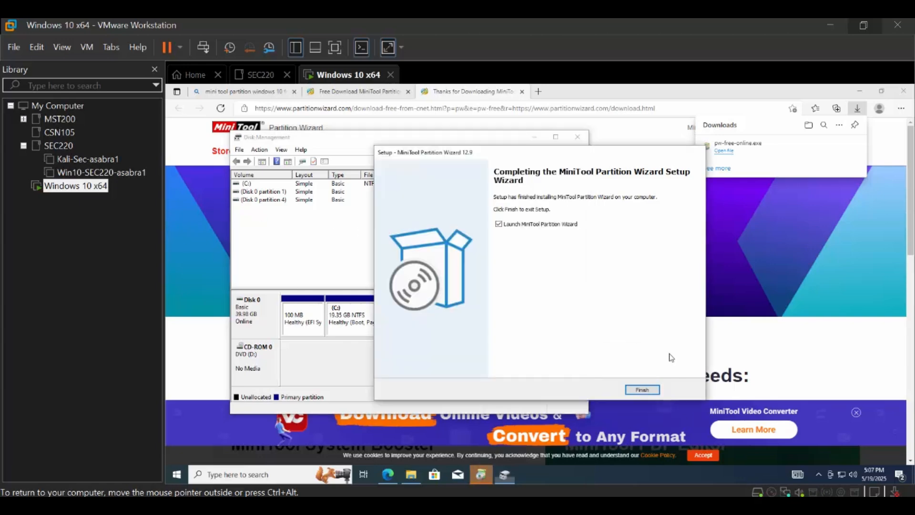
left_click(647, 390)
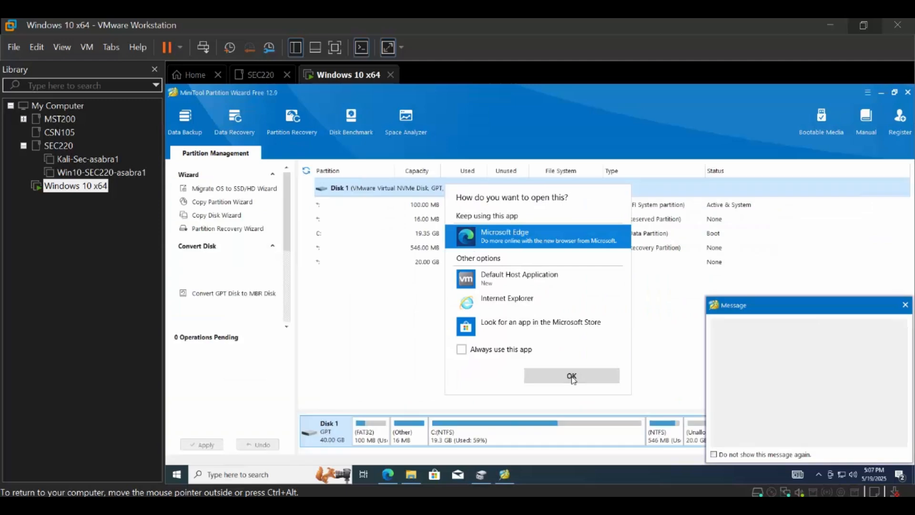
left_click(572, 376)
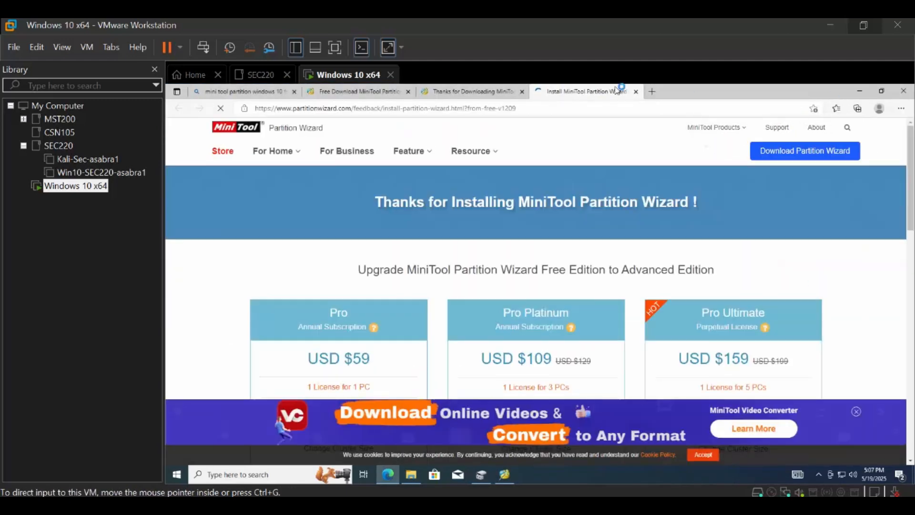
left_click(636, 91)
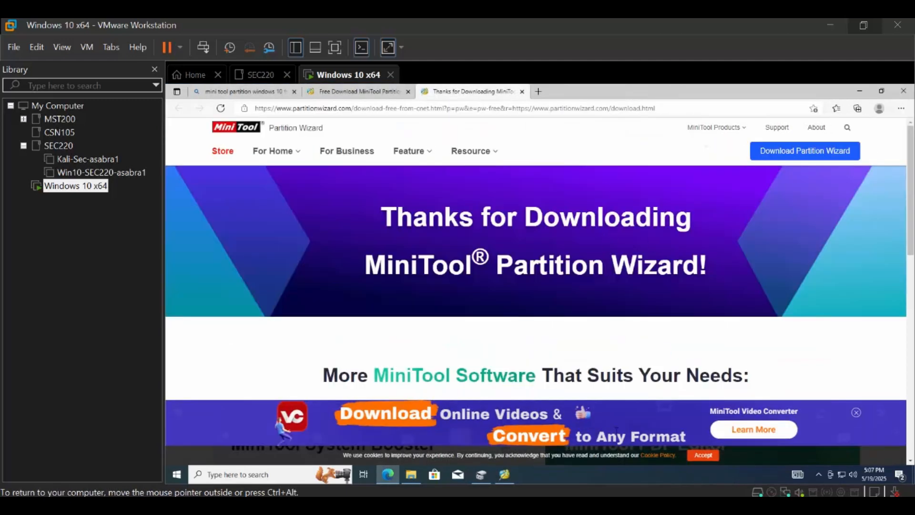
left_click(503, 476)
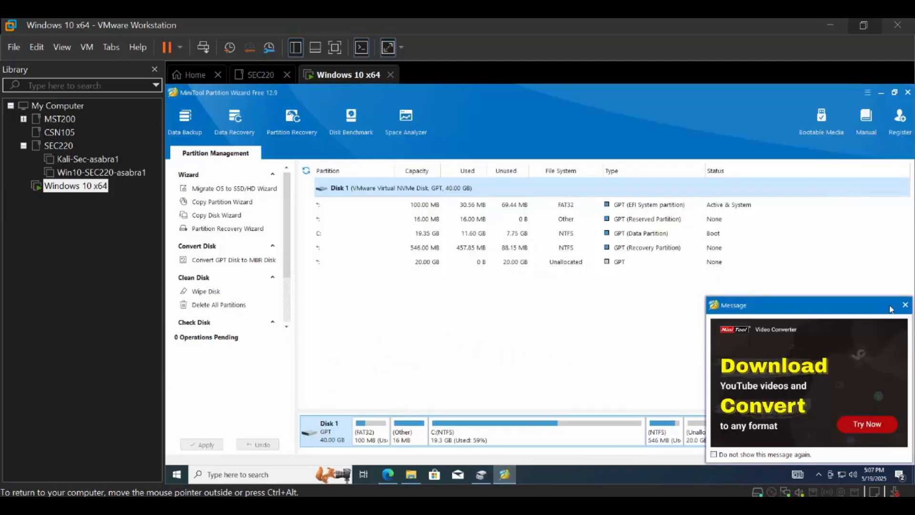
left_click(905, 305)
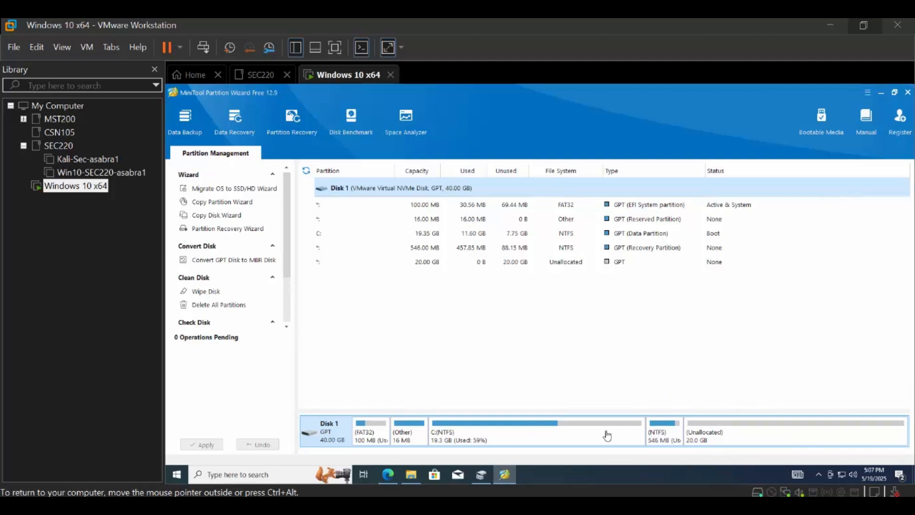
- Move the 546 MB recovery partition to the end of Disk 1, placing the unallocated space directly after C:
left_click(667, 432)
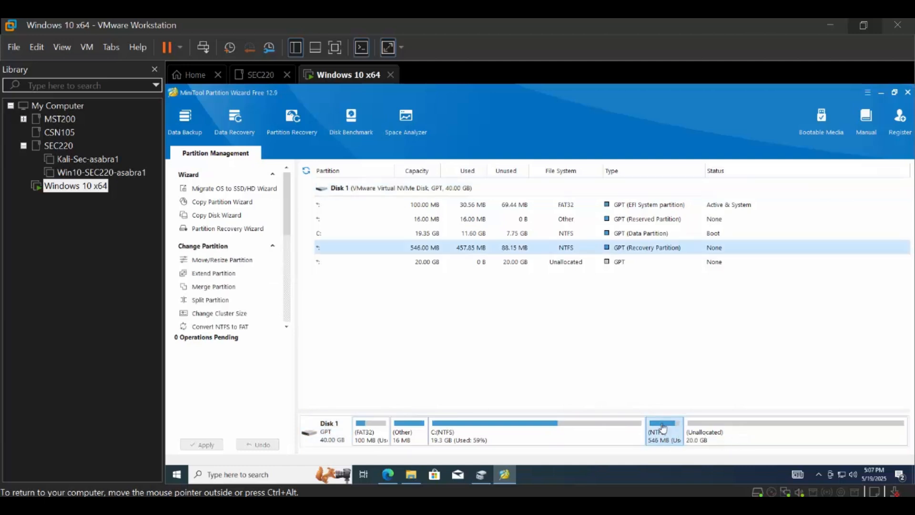
right_click(664, 425)
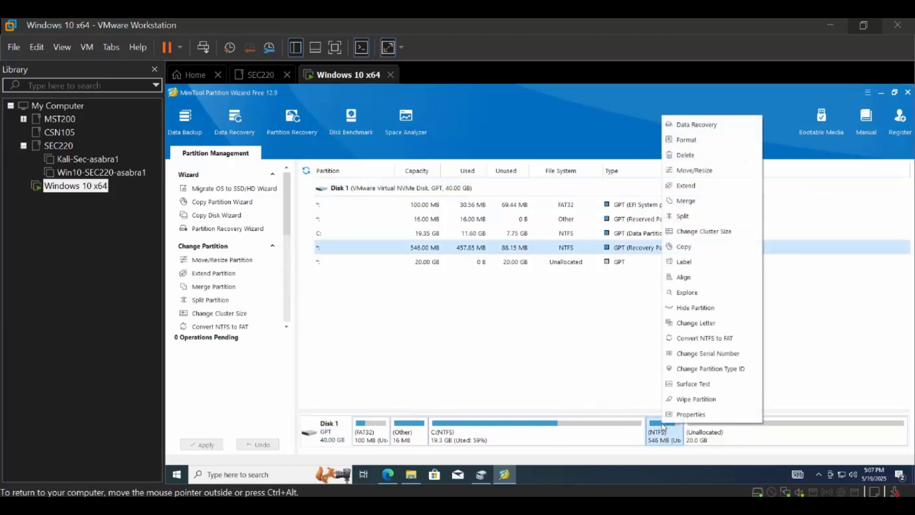
left_click(718, 170)
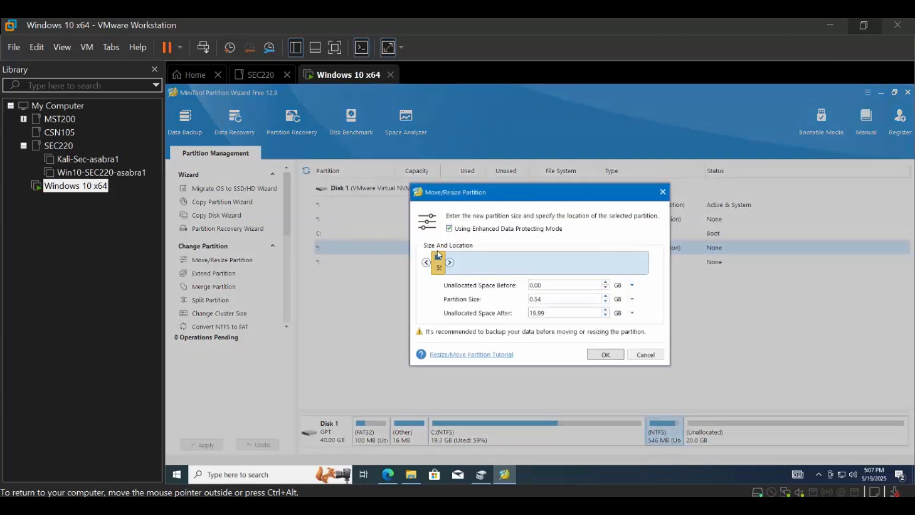
left_click_drag(438, 259, 642, 292)
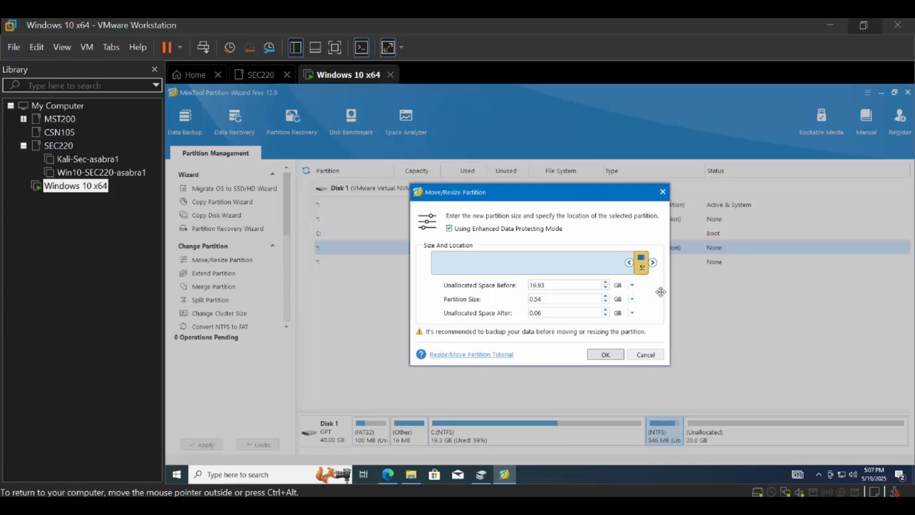
left_click(606, 354)
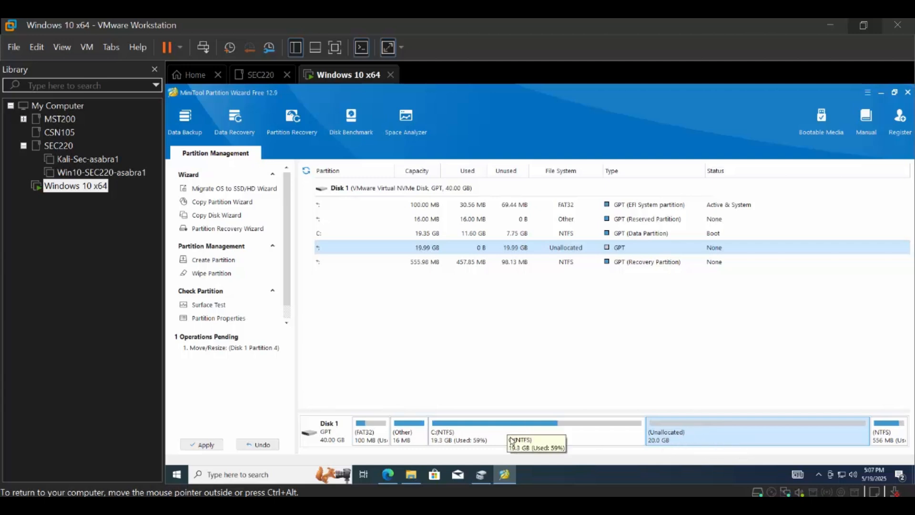
- Extend the C: partition by taking the full 19.99 GB of unallocated space
left_click(579, 435)
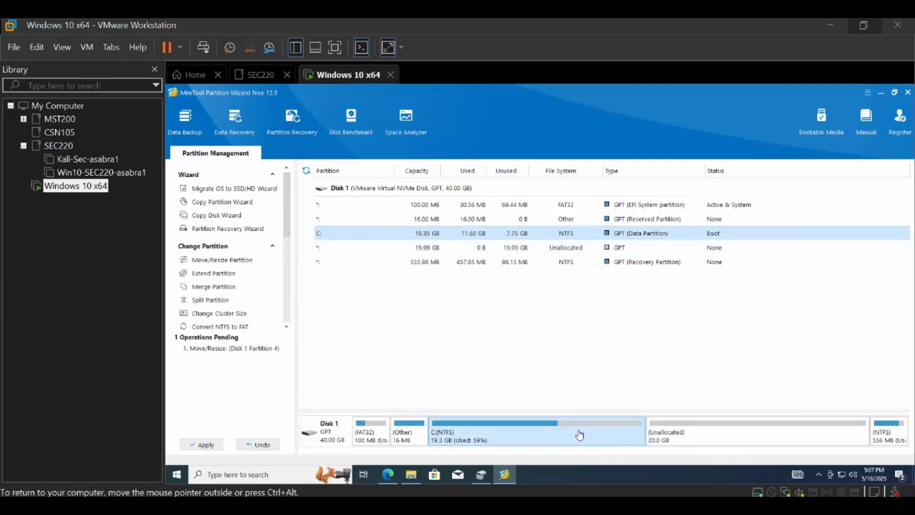
right_click(580, 435)
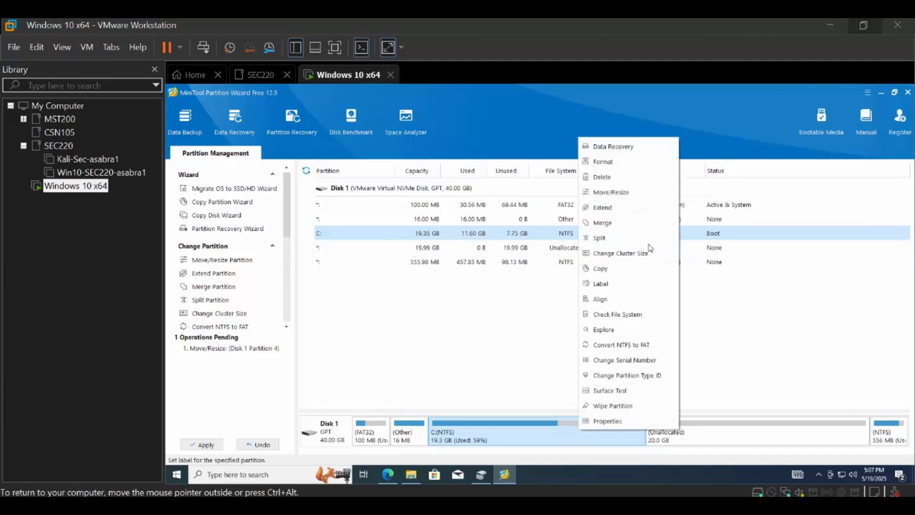
left_click(626, 209)
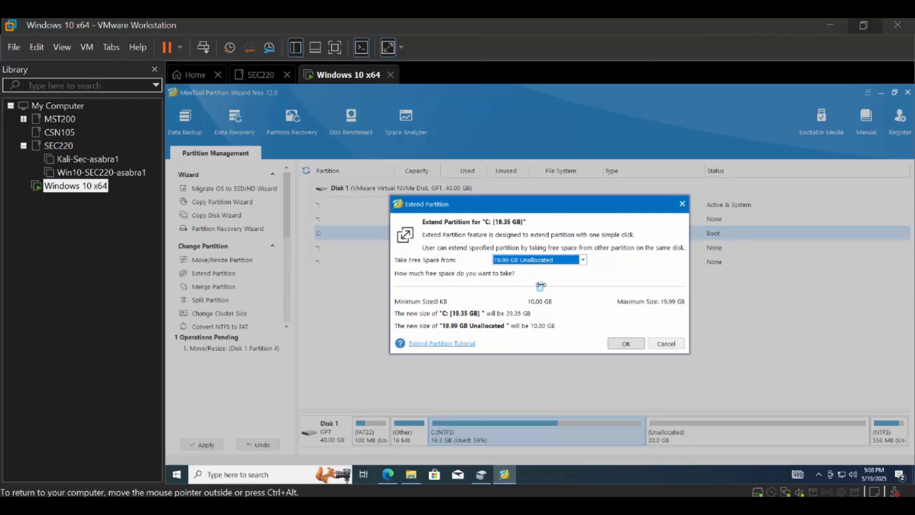
left_click_drag(579, 285, 719, 292)
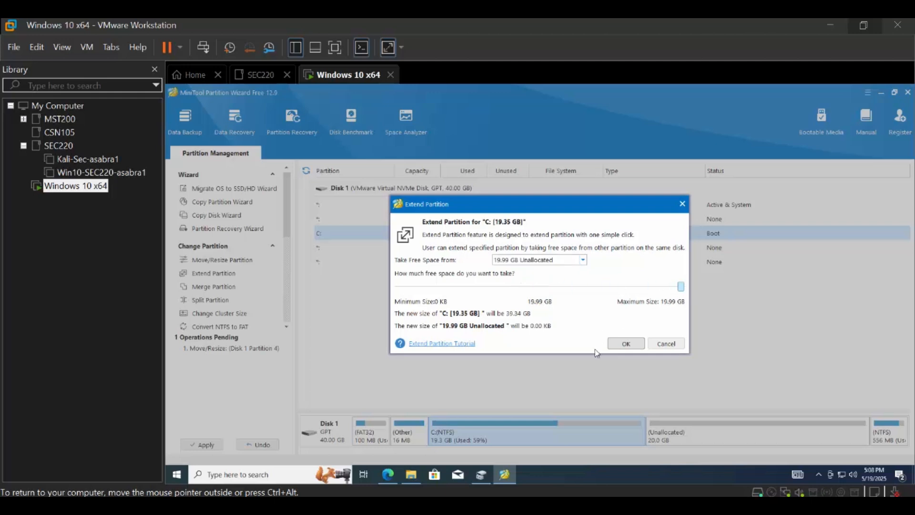
left_click(625, 345)
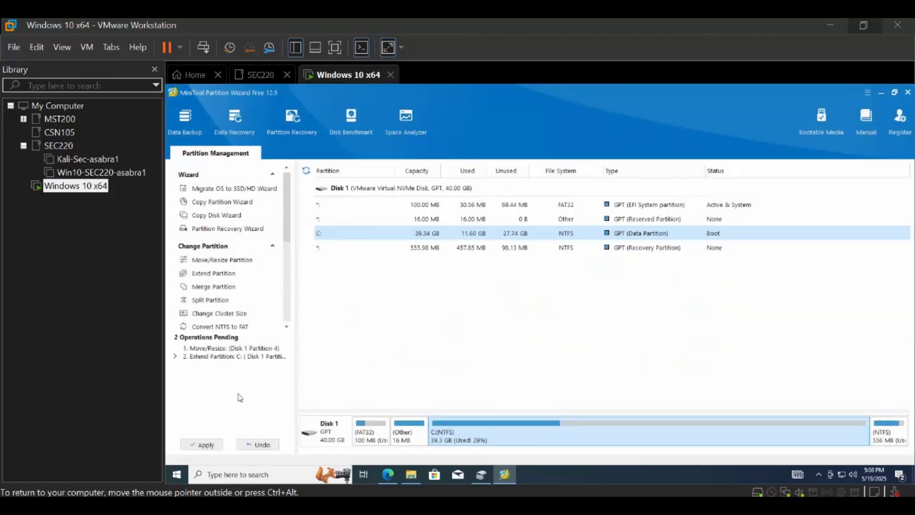
- Apply the pending move and extend operations to Disk 1 and quit MiniTool Partition Wizard
left_click(187, 447)
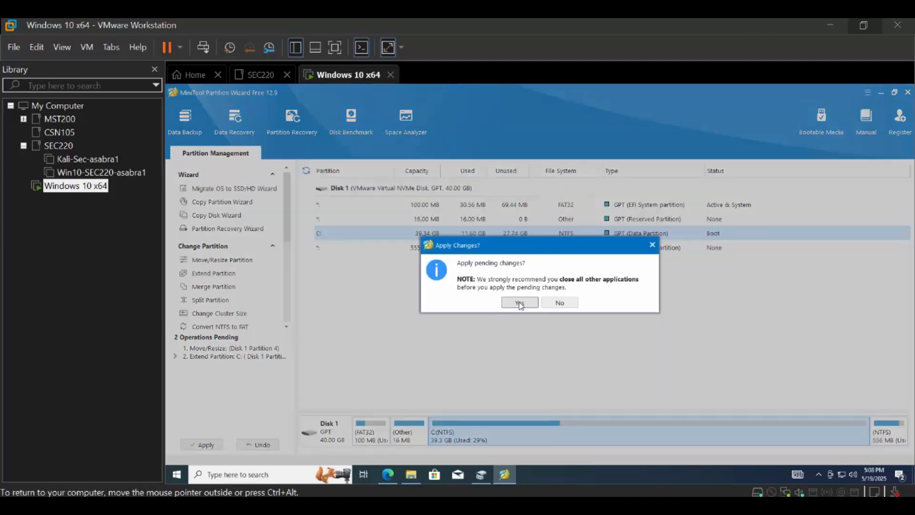
left_click(521, 303)
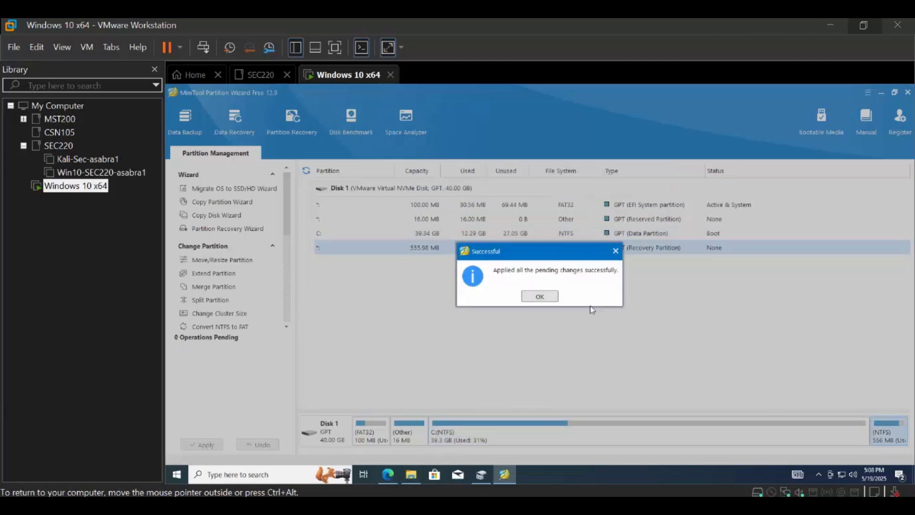
left_click(549, 298)
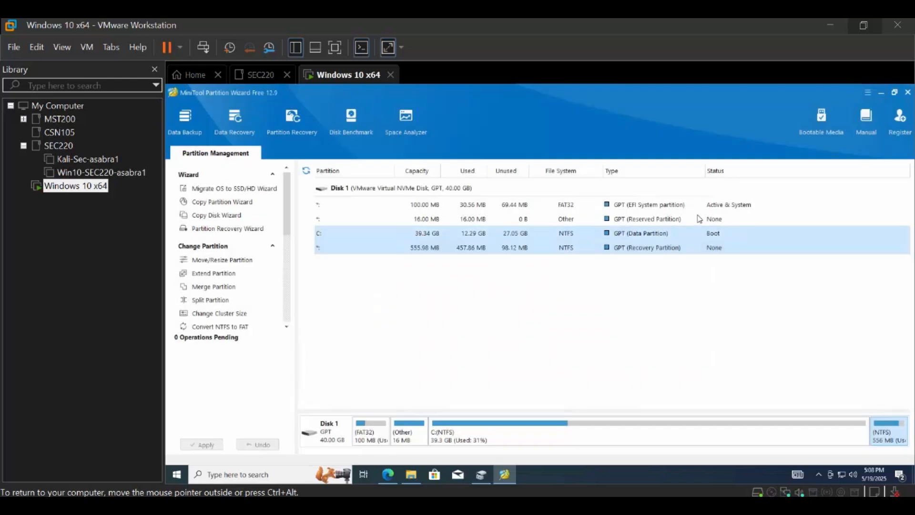
left_click(908, 91)
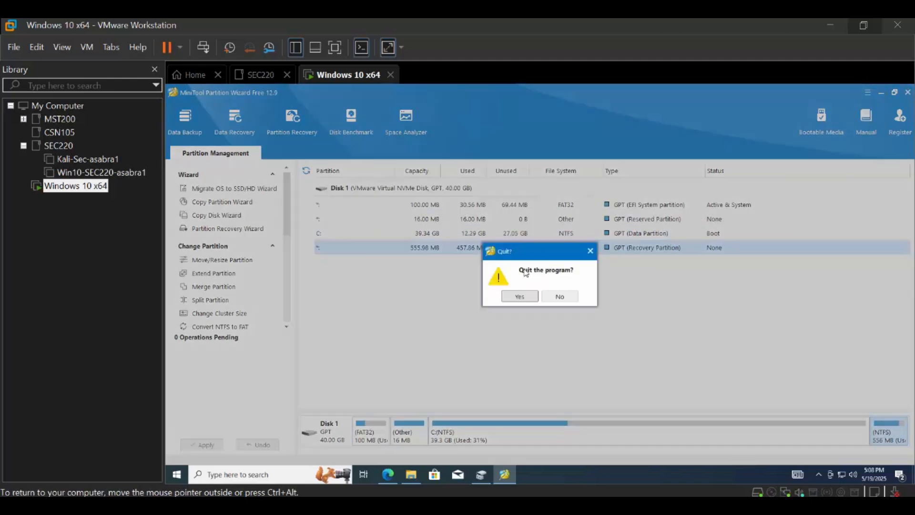
left_click(519, 296)
- Switch to File Explorer and check the capacity of Local Disk (C:) in This PC
left_click(404, 474)
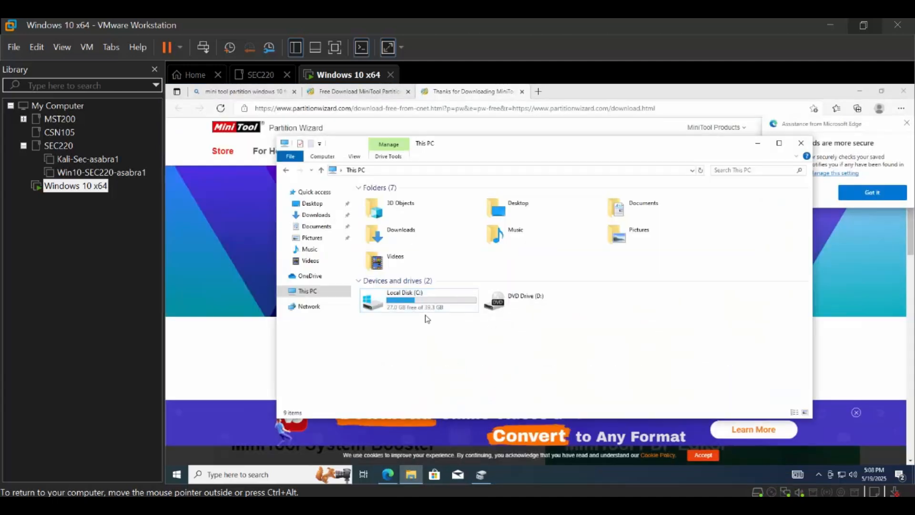
left_click(429, 301)
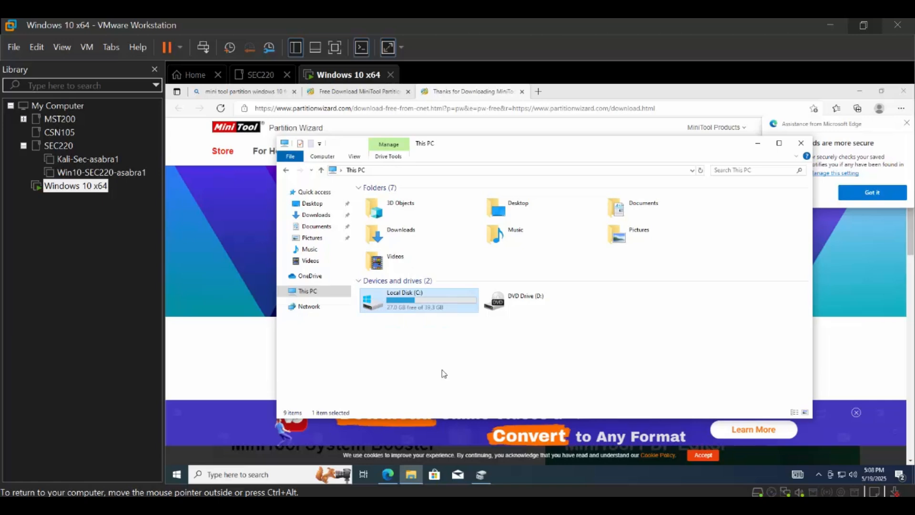